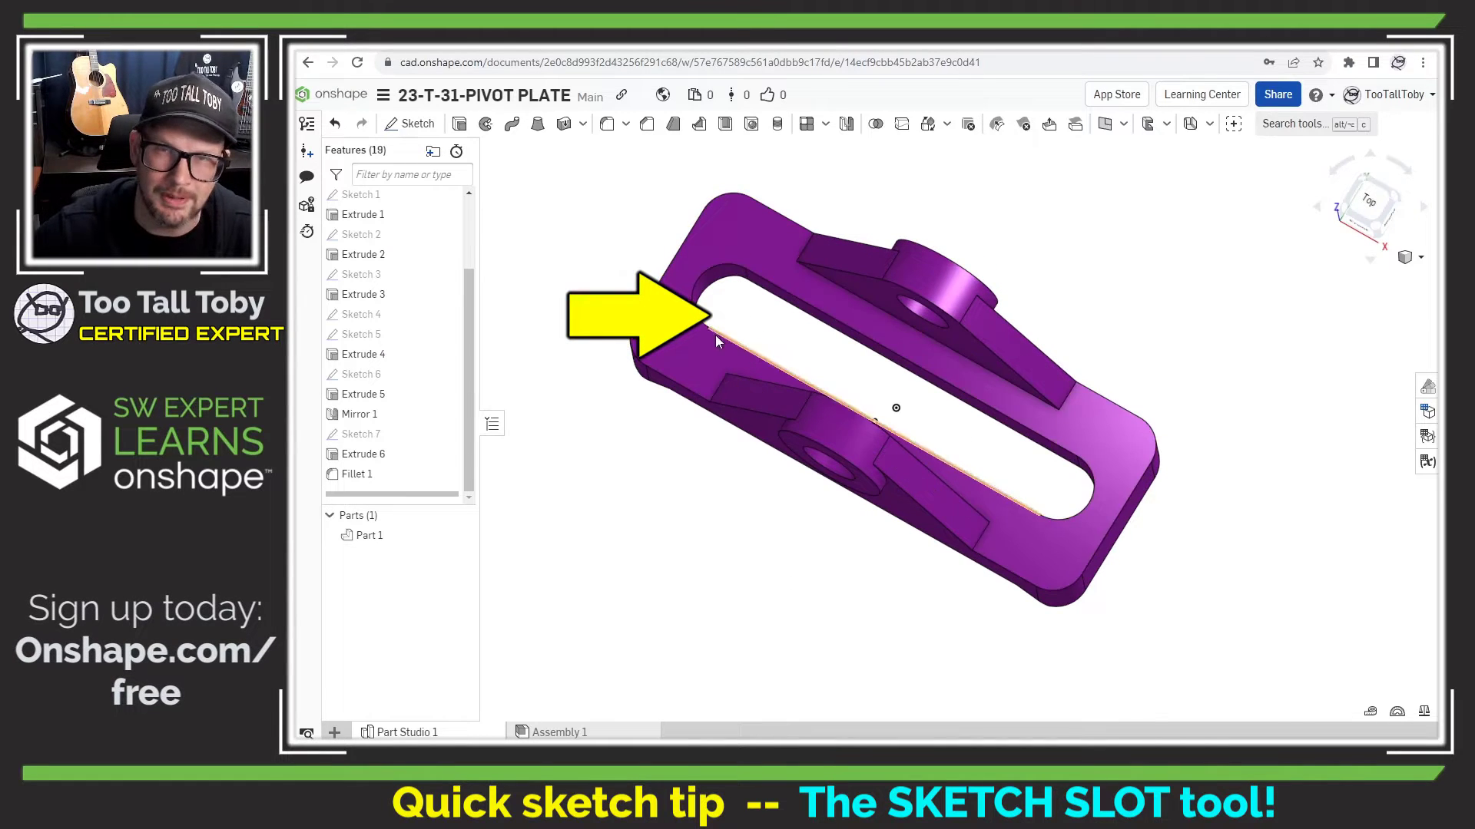
# - Roll the pivot plate's history back above Sketch 7, hiding the slot cut and fillet
pyautogui.moveTo(407, 496); pyautogui.dragTo(405, 431)
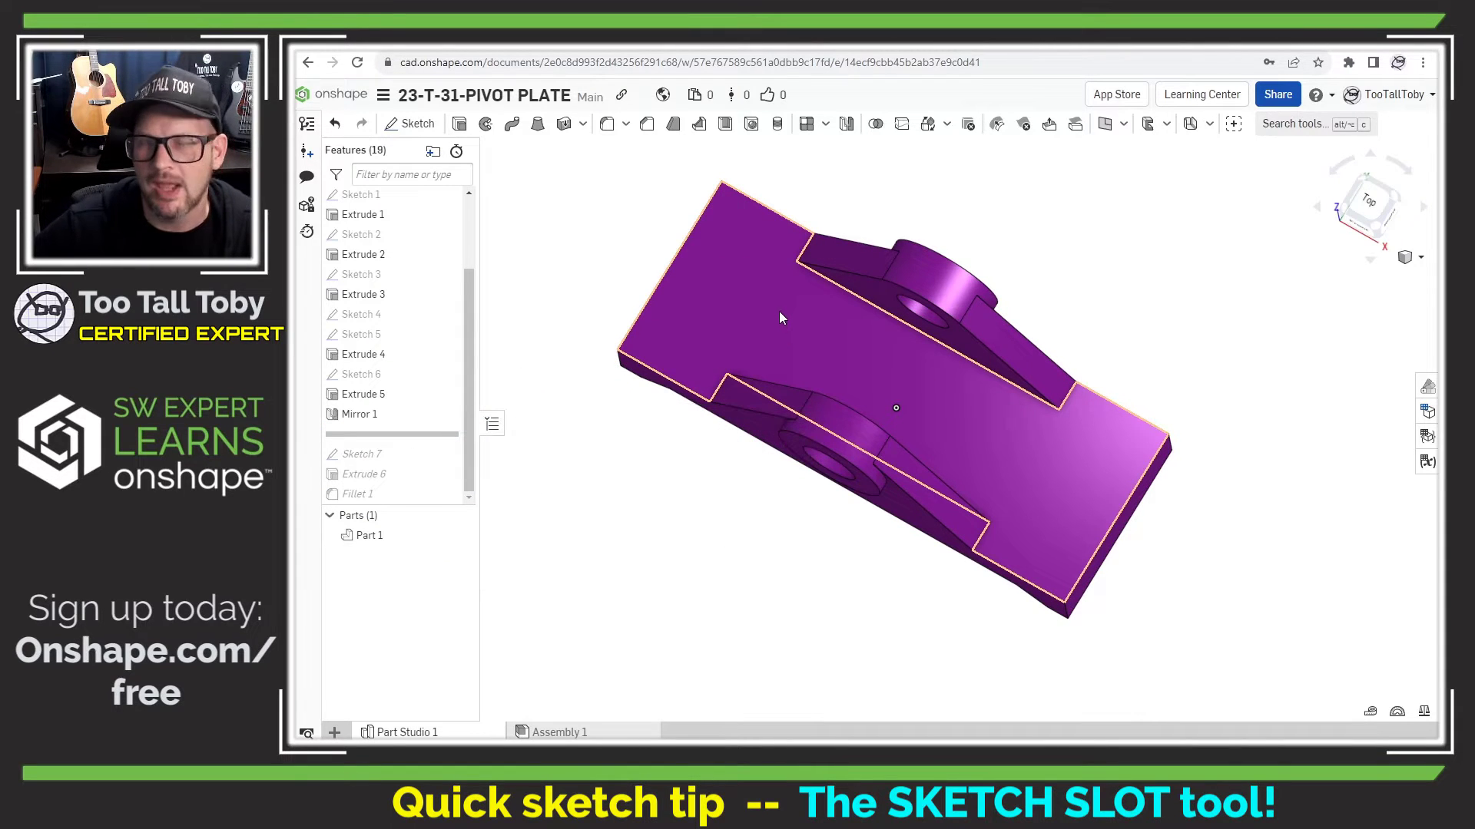
pyautogui.click(735, 296)
# - Start a new Sketch 8 on the plate's top face
pyautogui.press('s')
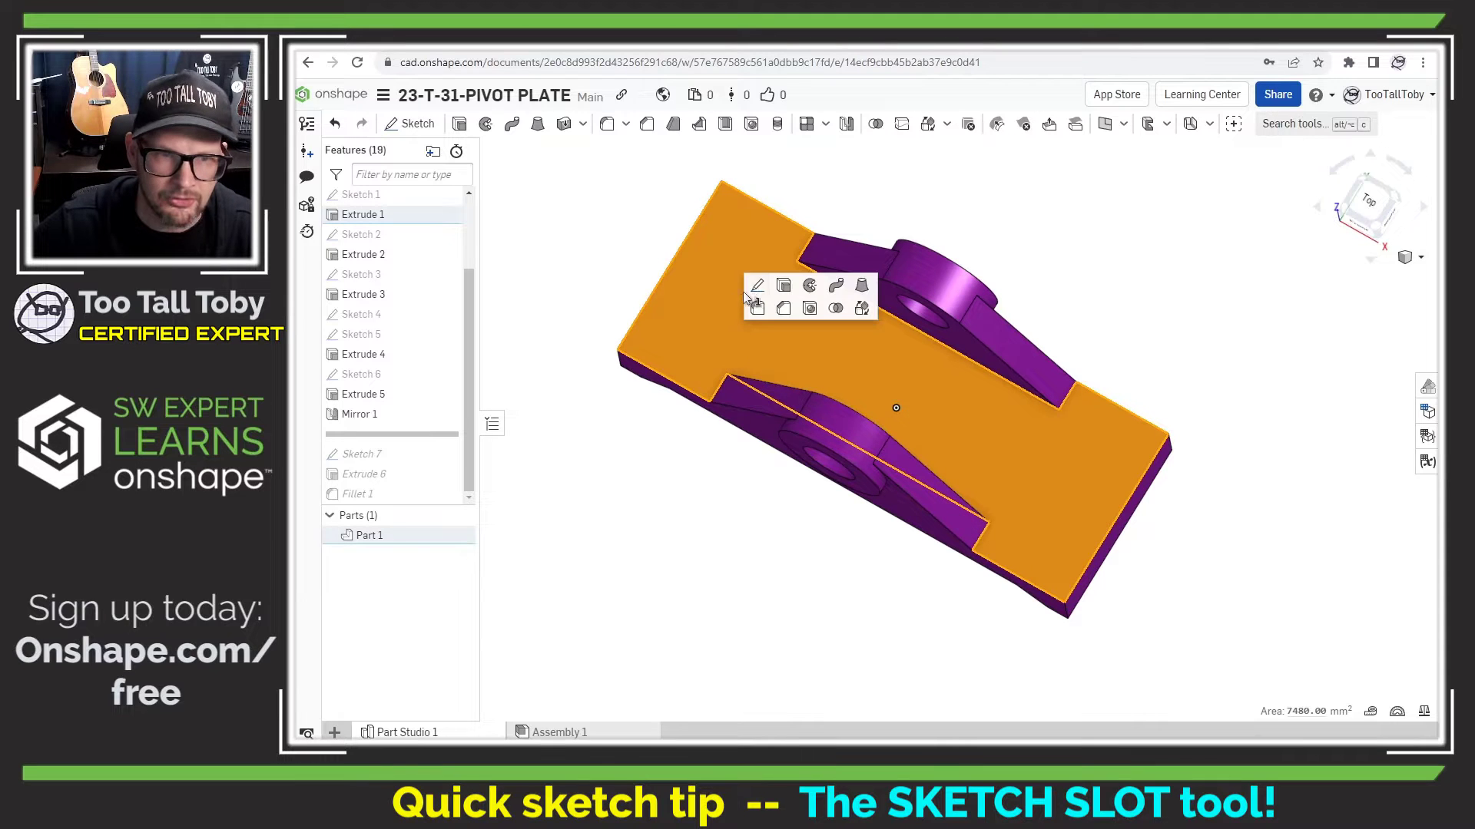
pyautogui.click(758, 288)
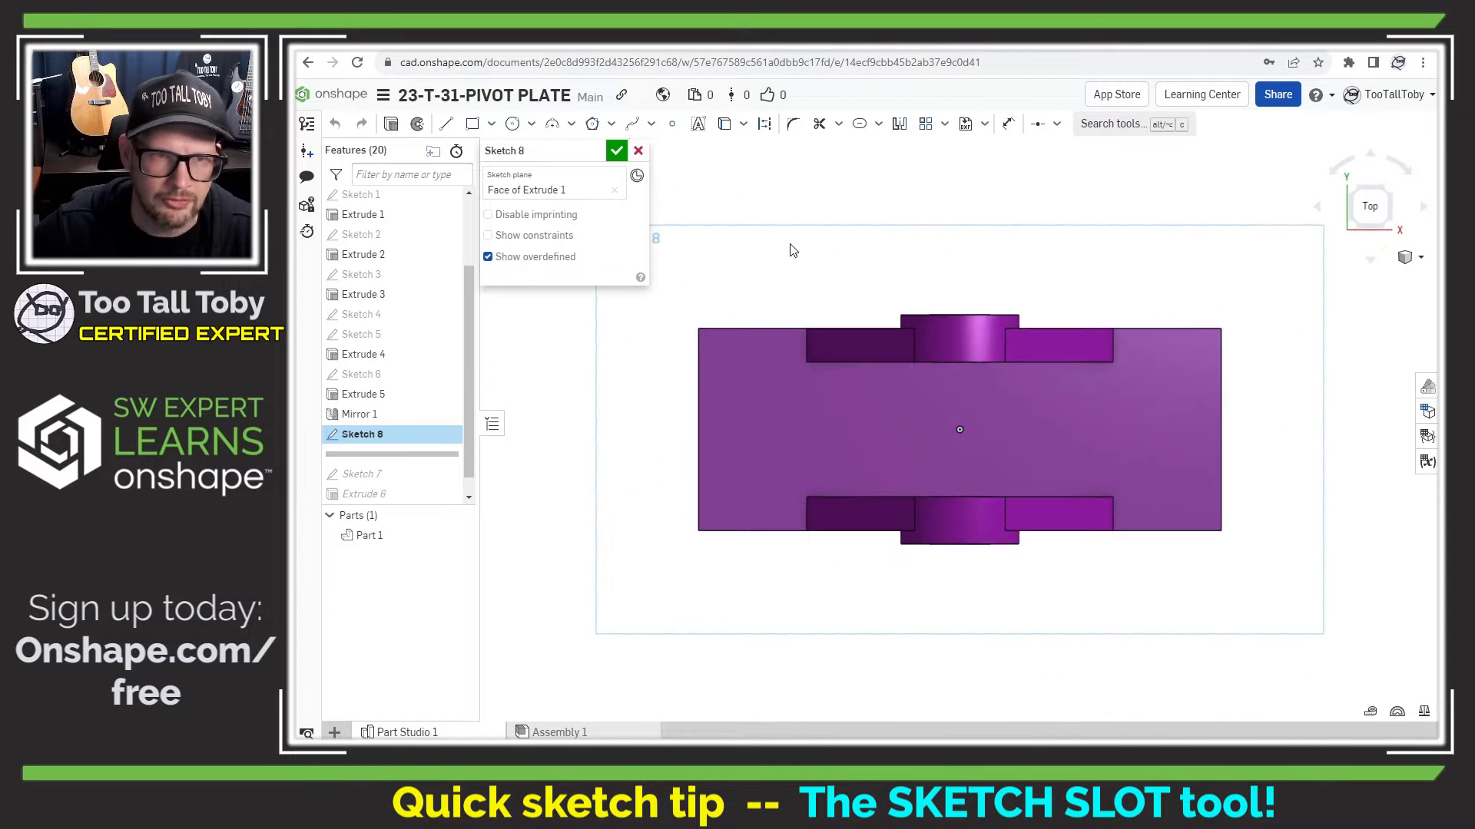
pyautogui.press('s')
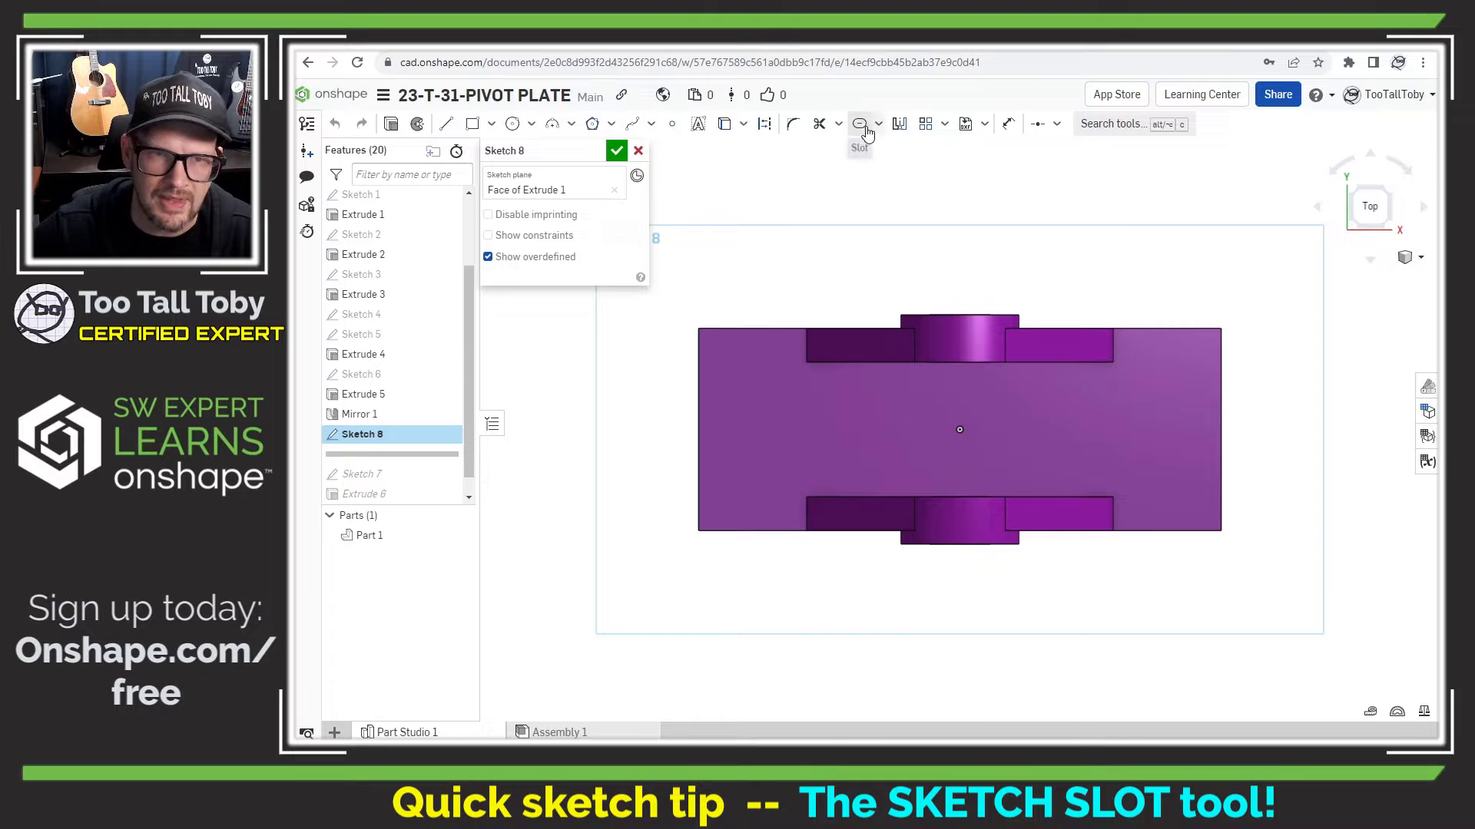
# - Choose the Slot tool from the Offset flyout in the sketch toolbar
pyautogui.click(880, 127)
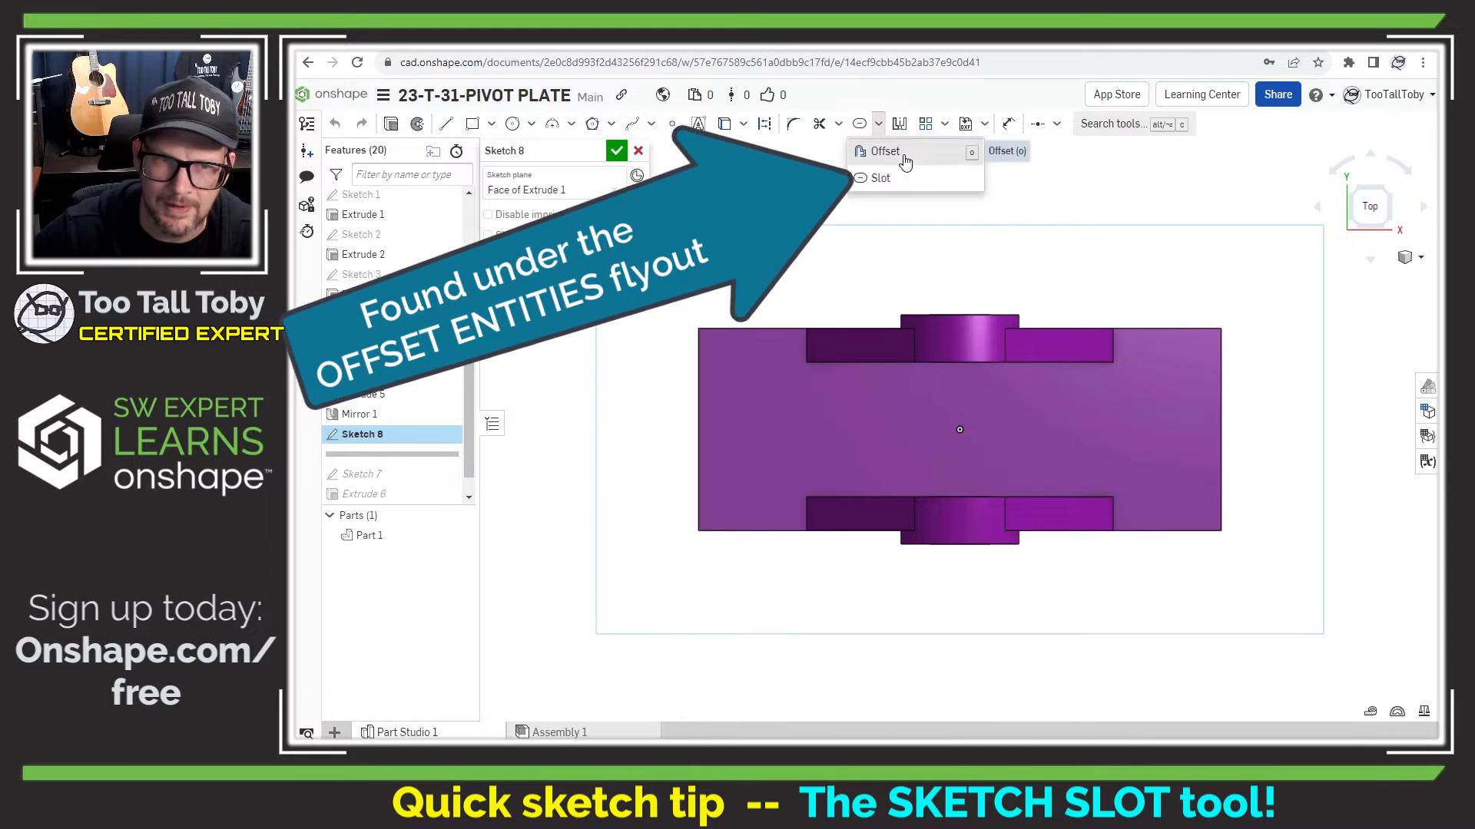
pyautogui.click(868, 173)
pyautogui.click(878, 125)
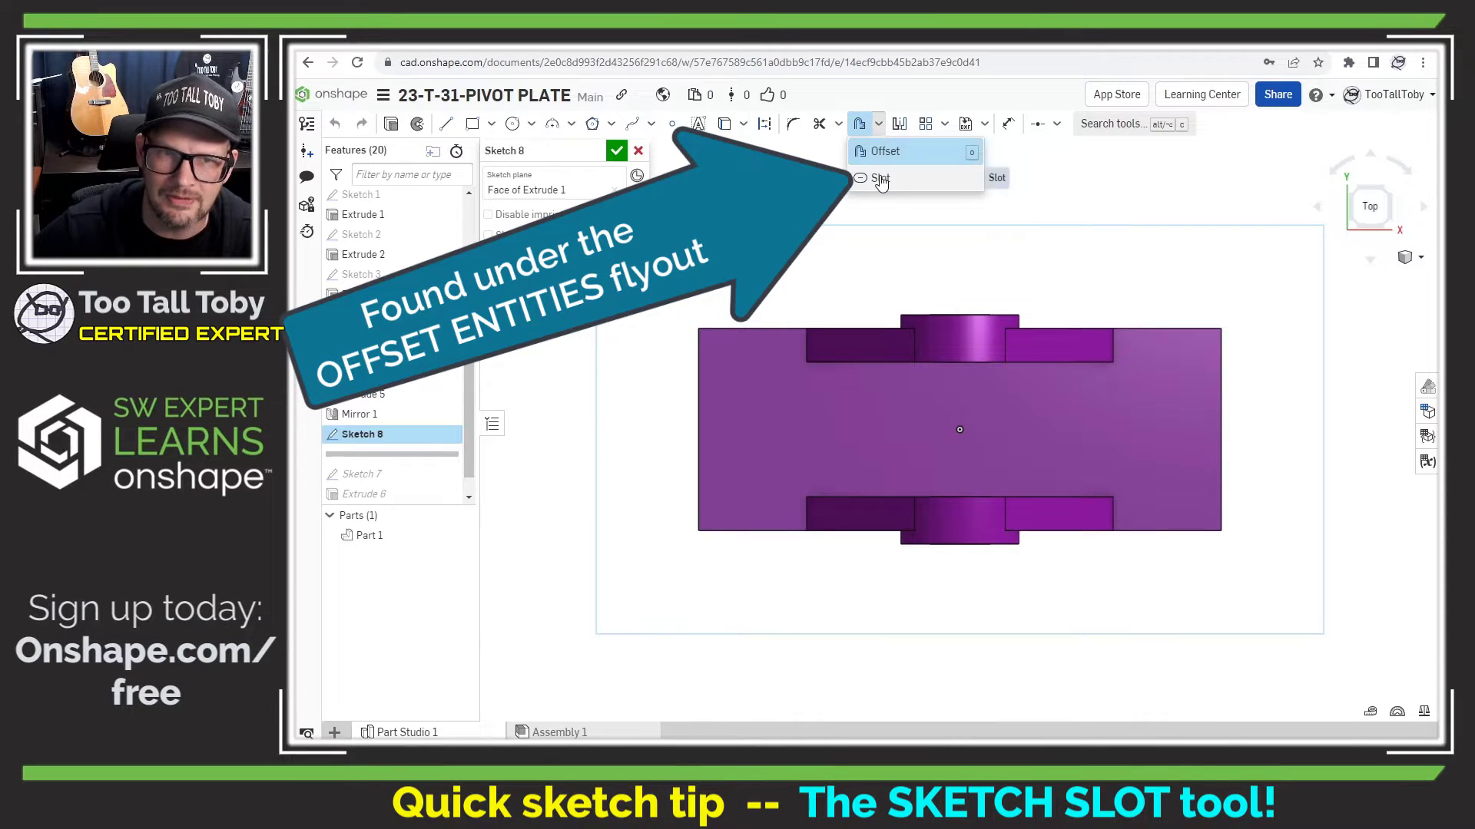
pyautogui.click(876, 178)
pyautogui.click(878, 125)
pyautogui.click(872, 151)
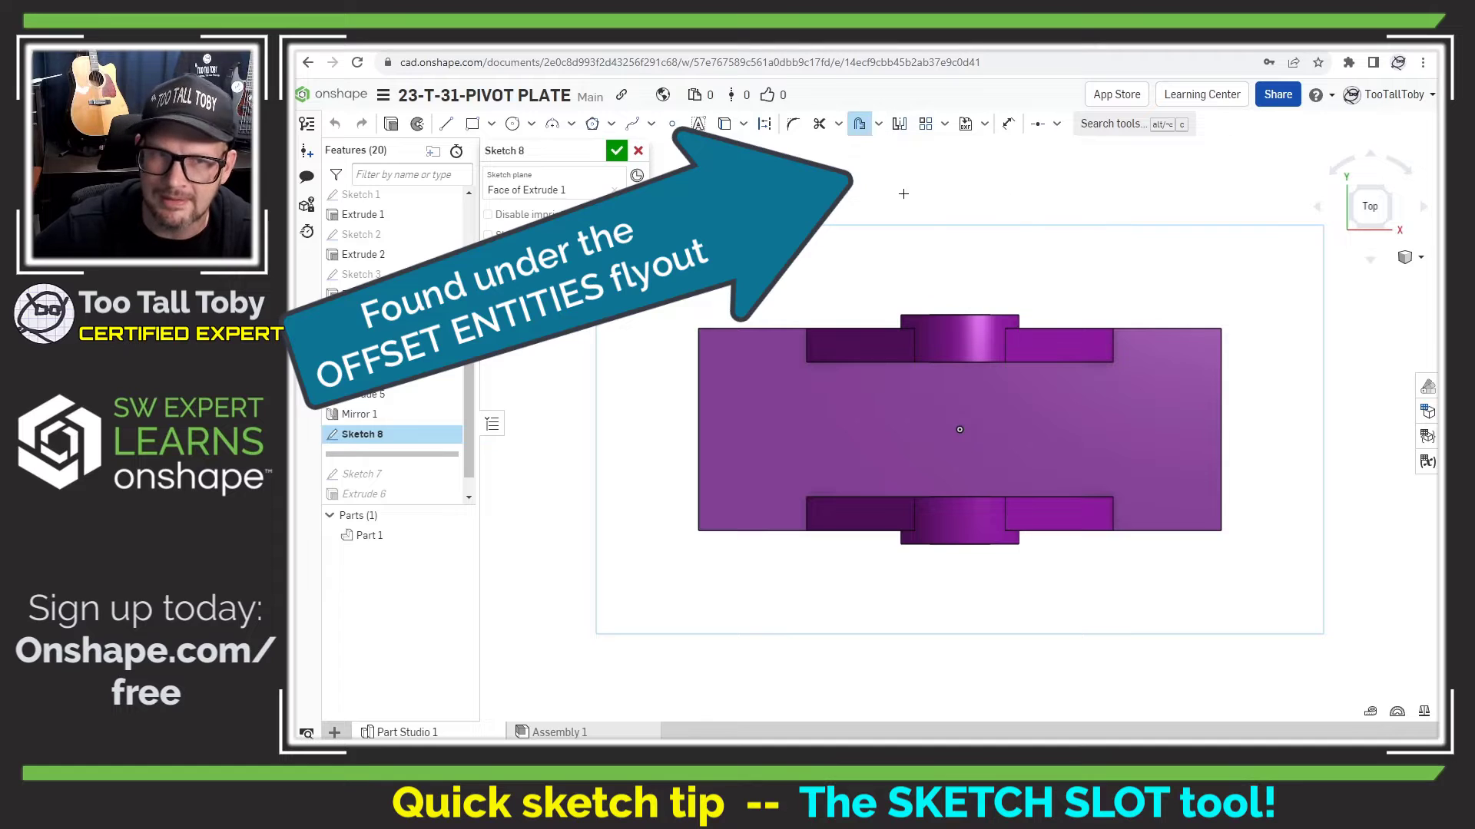
pyautogui.click(878, 125)
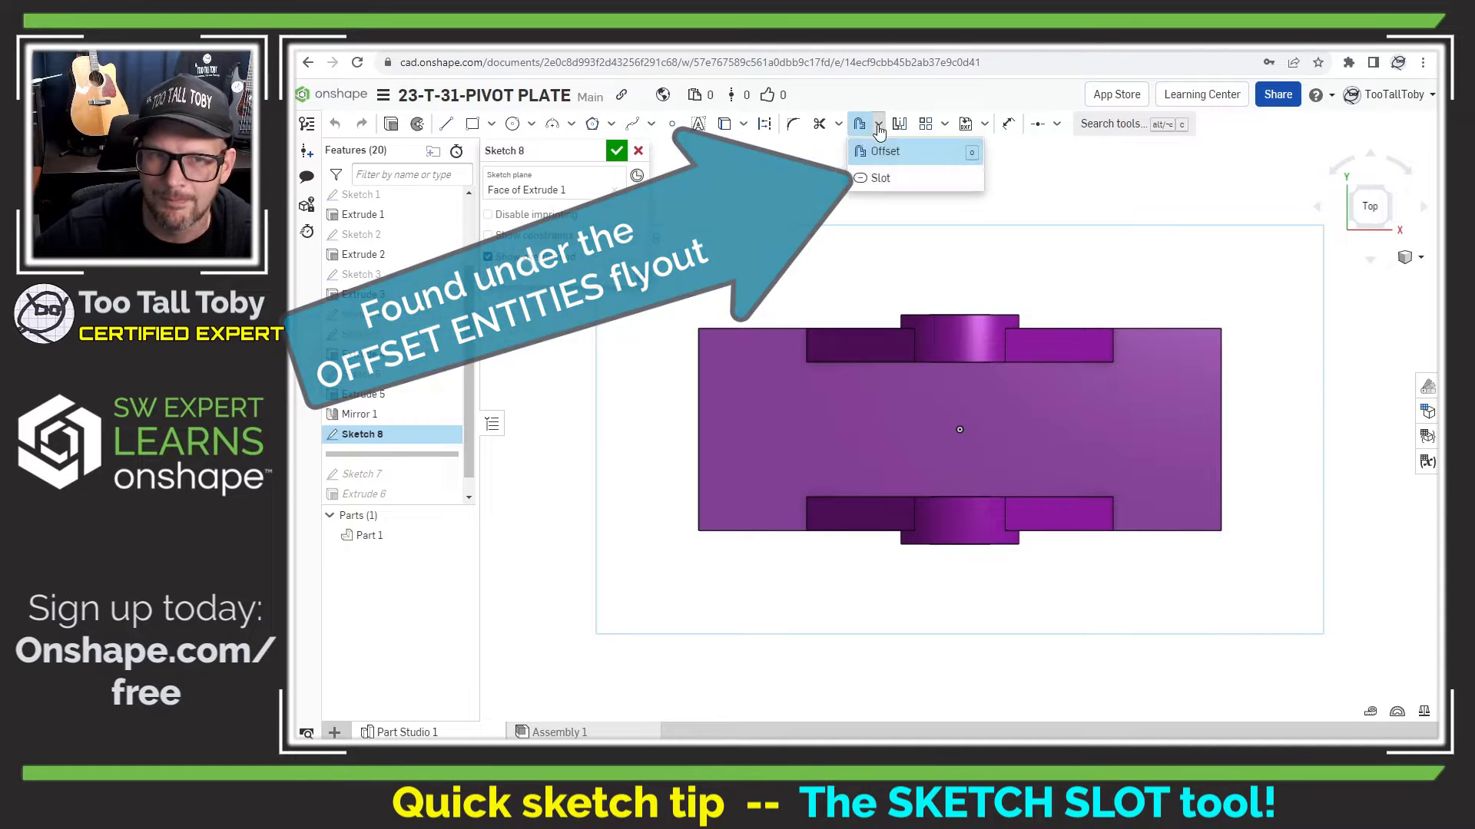
pyautogui.click(874, 176)
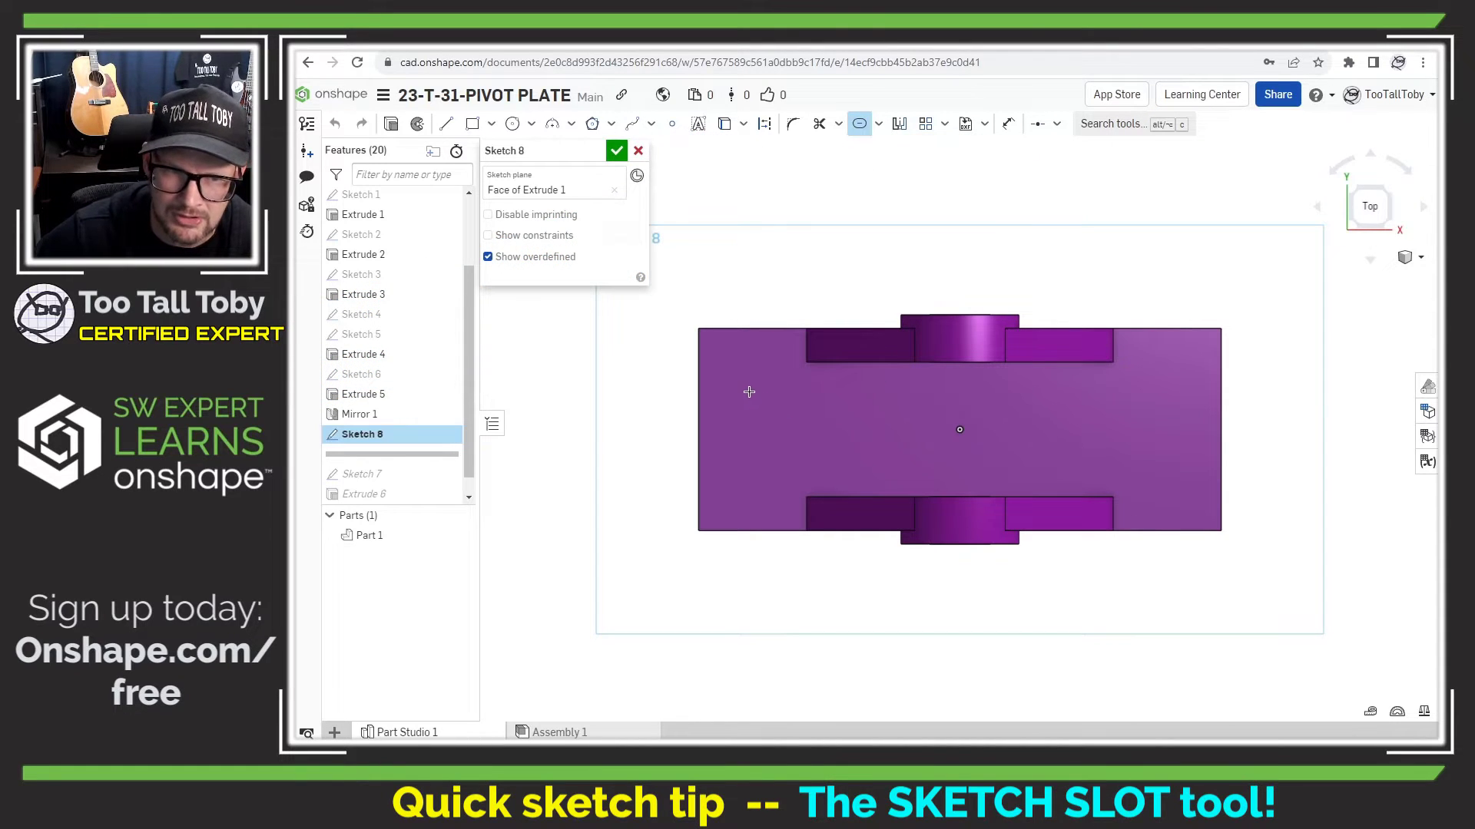
pyautogui.moveTo(805, 392); pyautogui.dragTo(1093, 451)
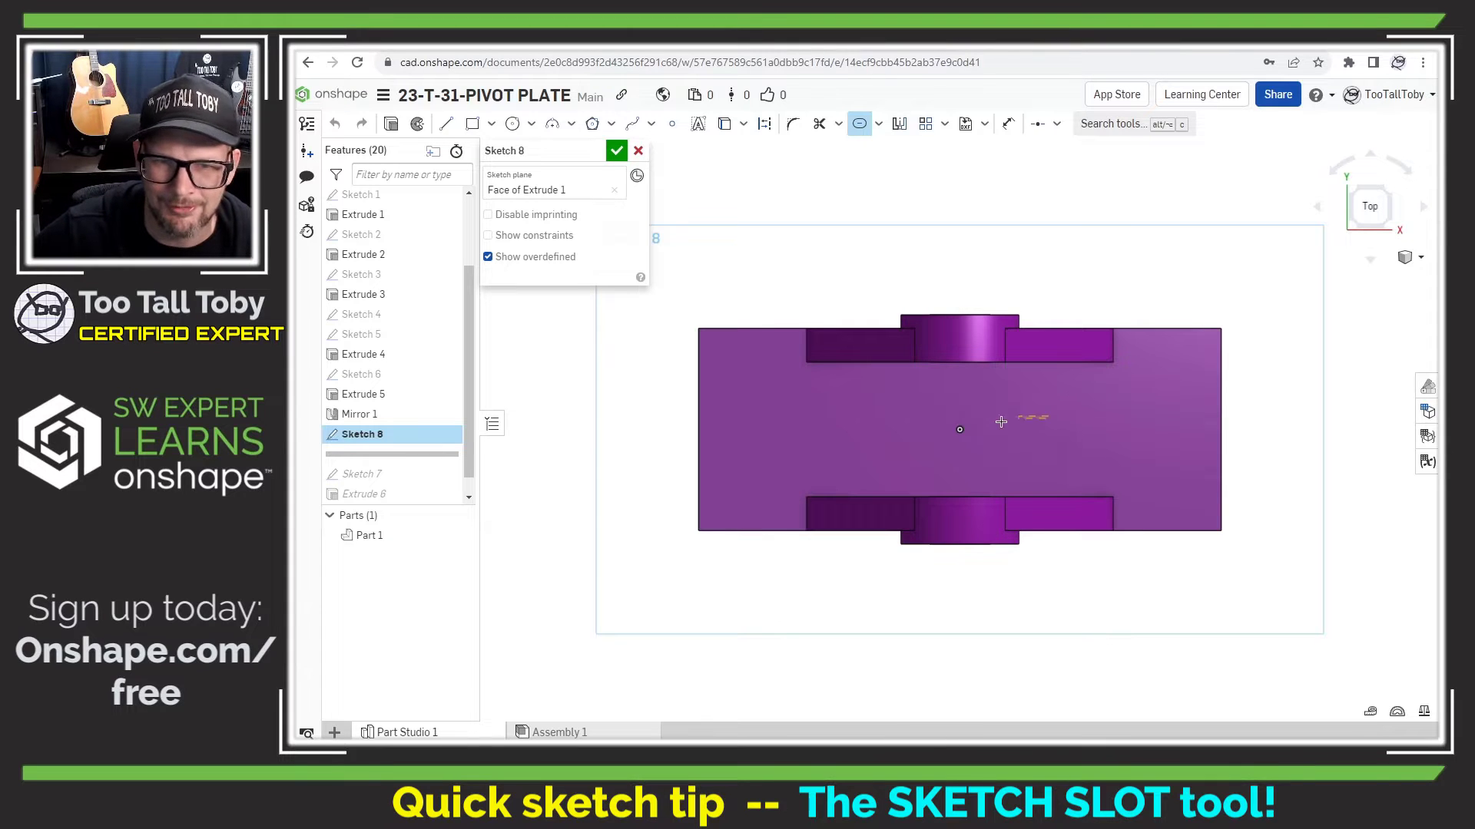
pyautogui.click(959, 430)
pyautogui.press('Escape')
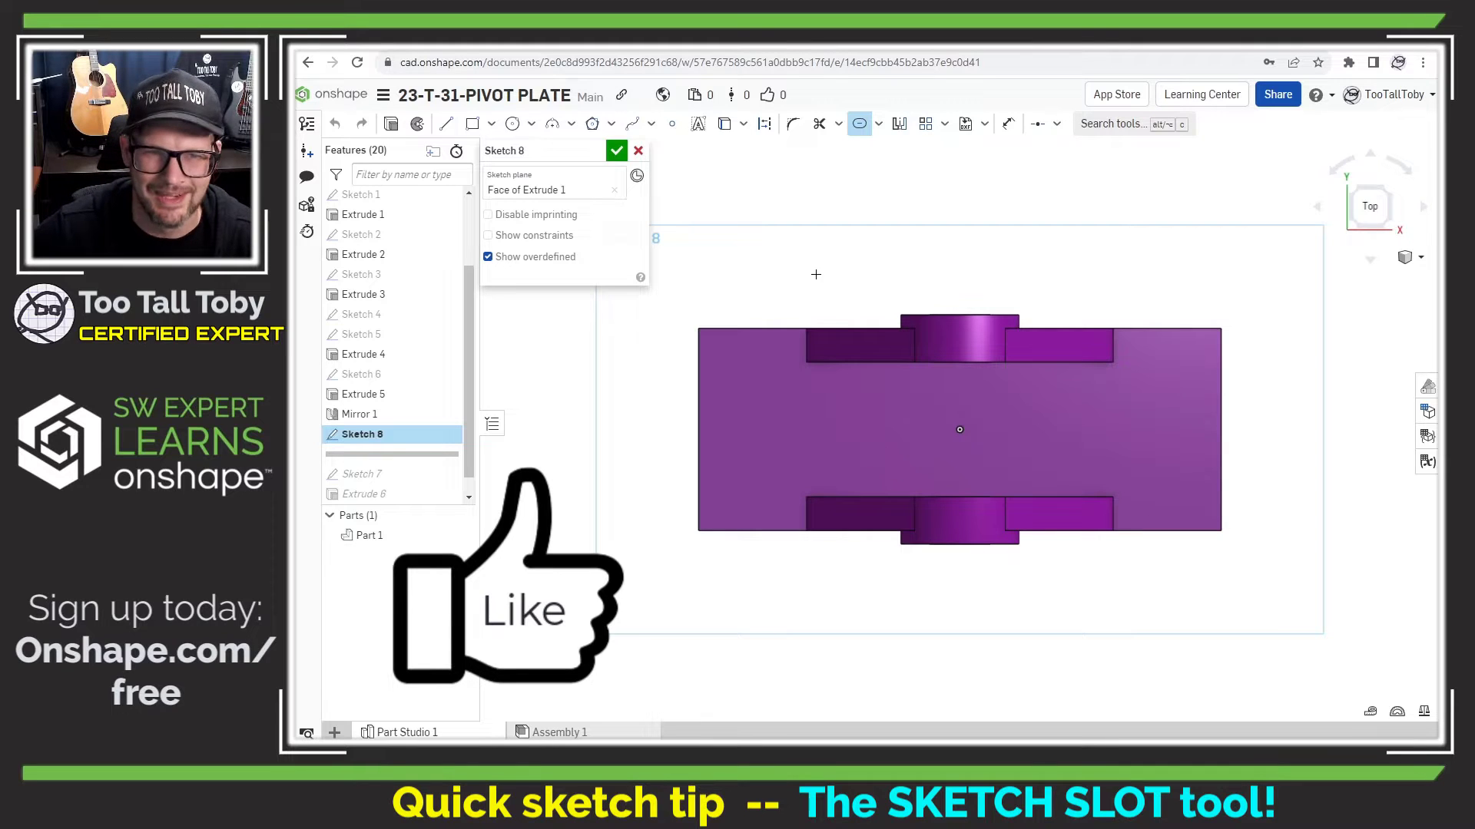
pyautogui.click(859, 124)
# - Draw a horizontal 115 mm line across the origin
pyautogui.rightClick(842, 212)
pyautogui.click(887, 199)
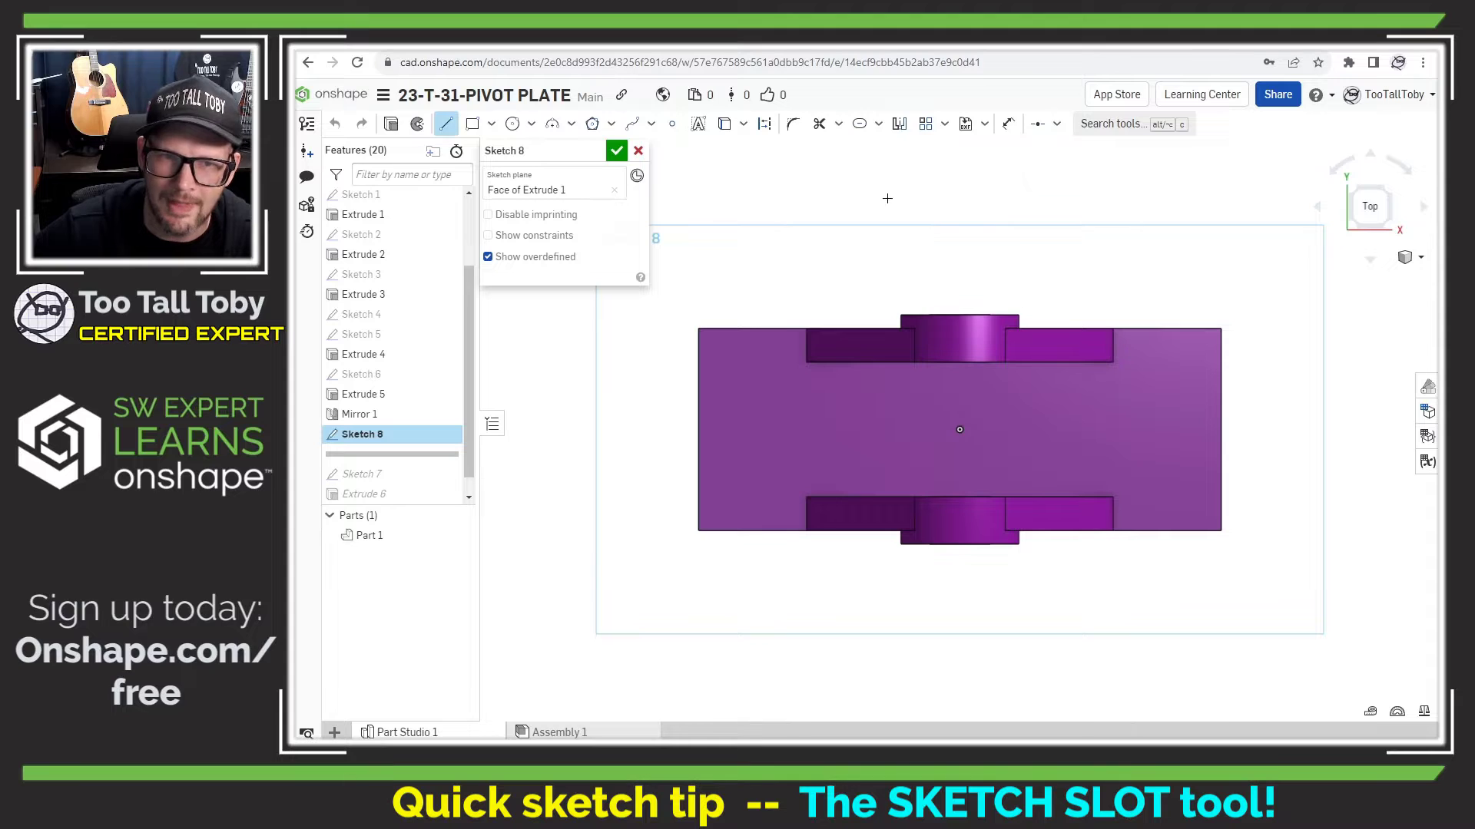
pyautogui.click(809, 429)
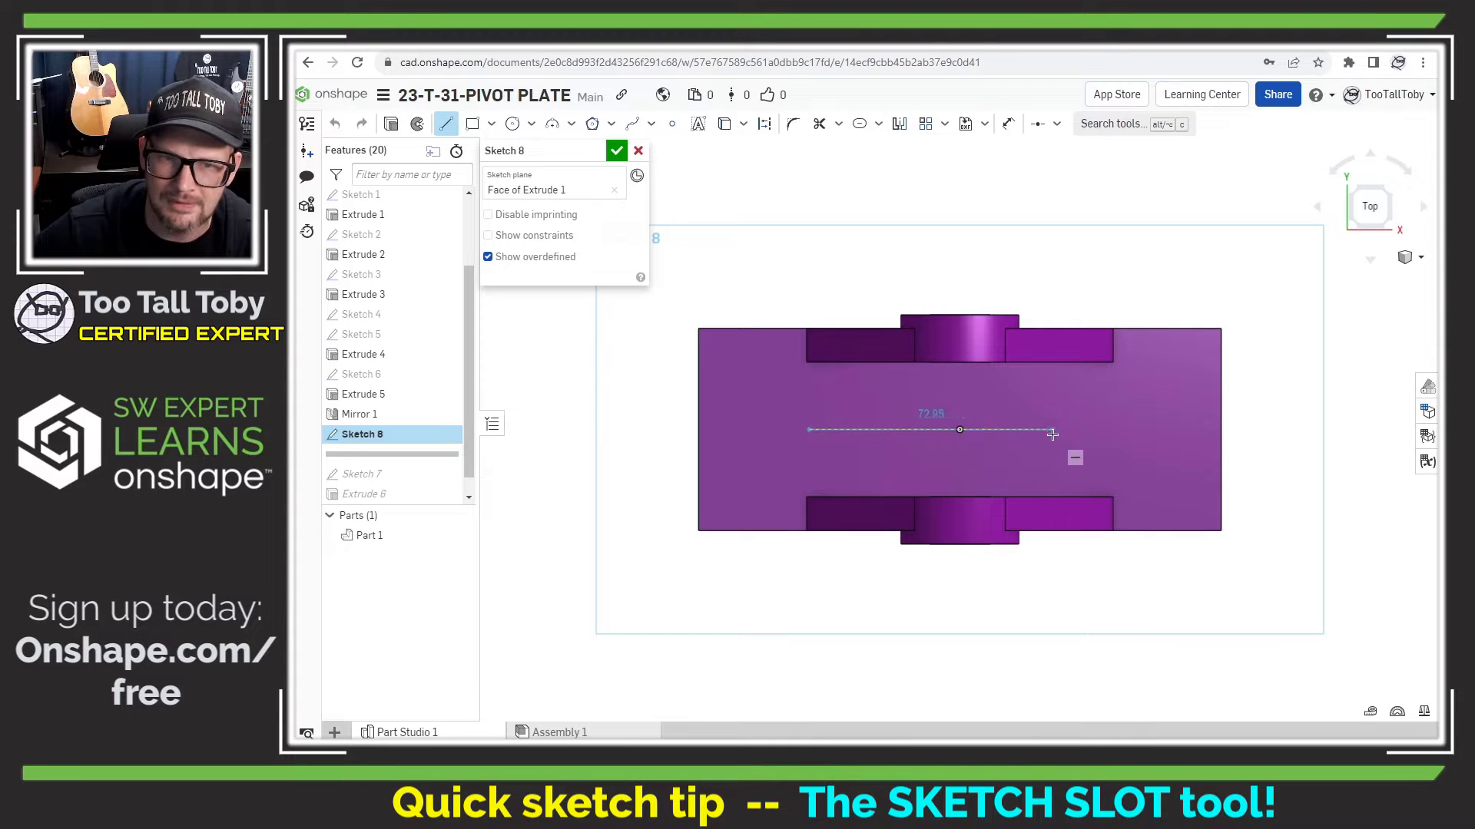
pyautogui.click(1099, 430)
pyautogui.write('115')
pyautogui.press('Return')
pyautogui.press('Escape')
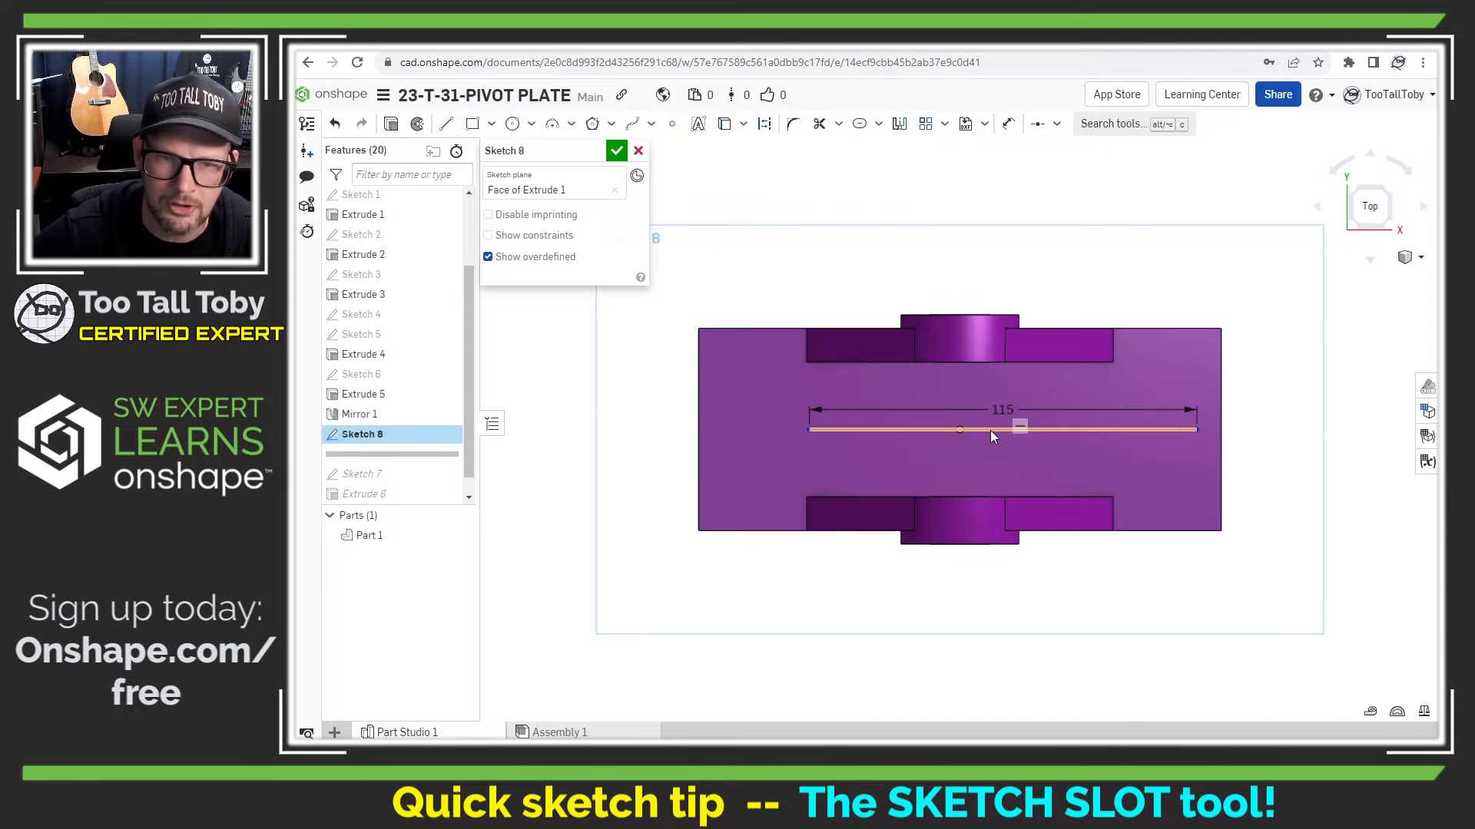
# - Constrain the 115 mm line's midpoint to the origin
pyautogui.click(989, 431)
pyautogui.click(959, 430)
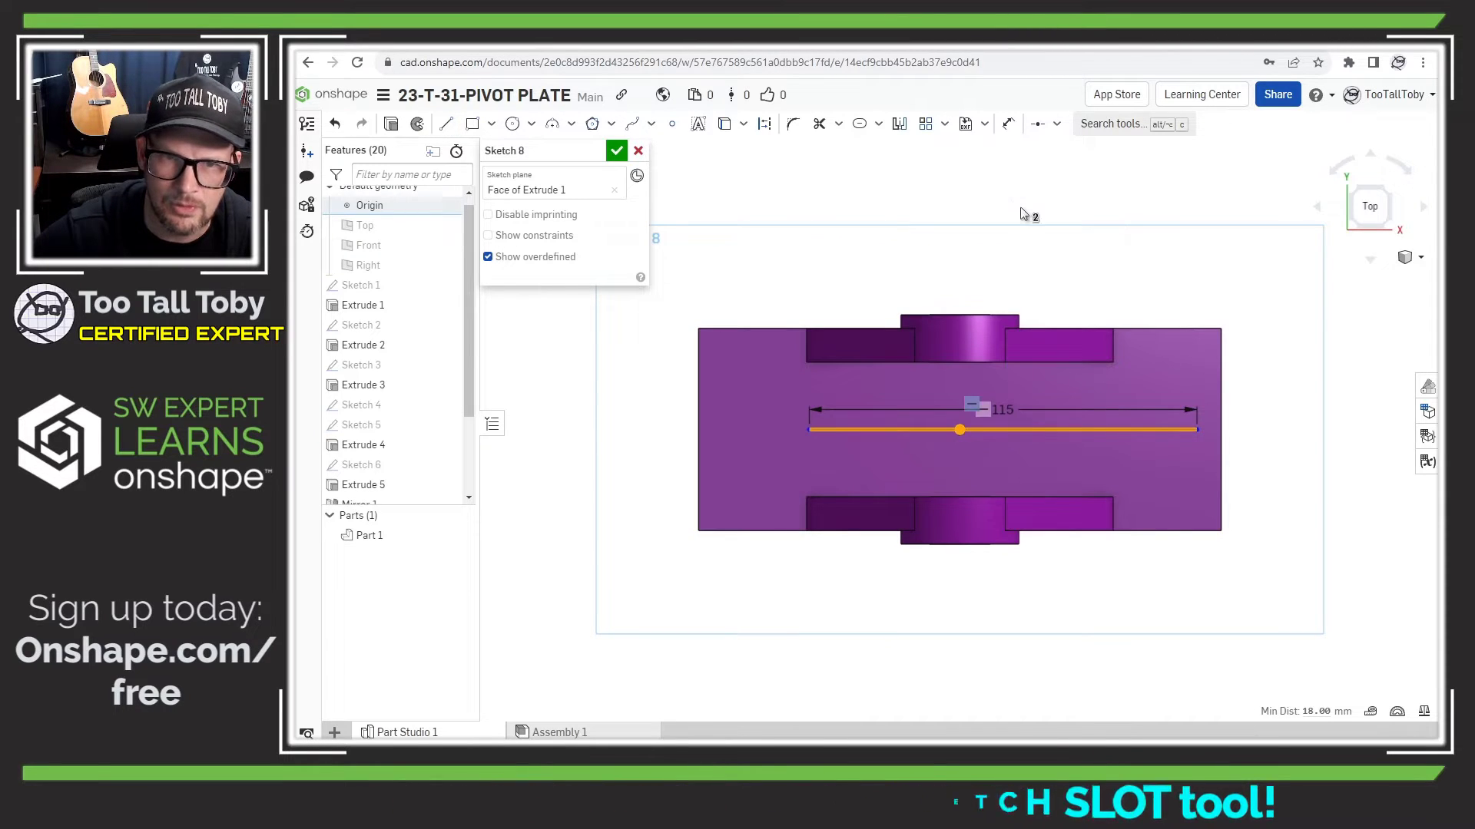
pyautogui.click(1038, 124)
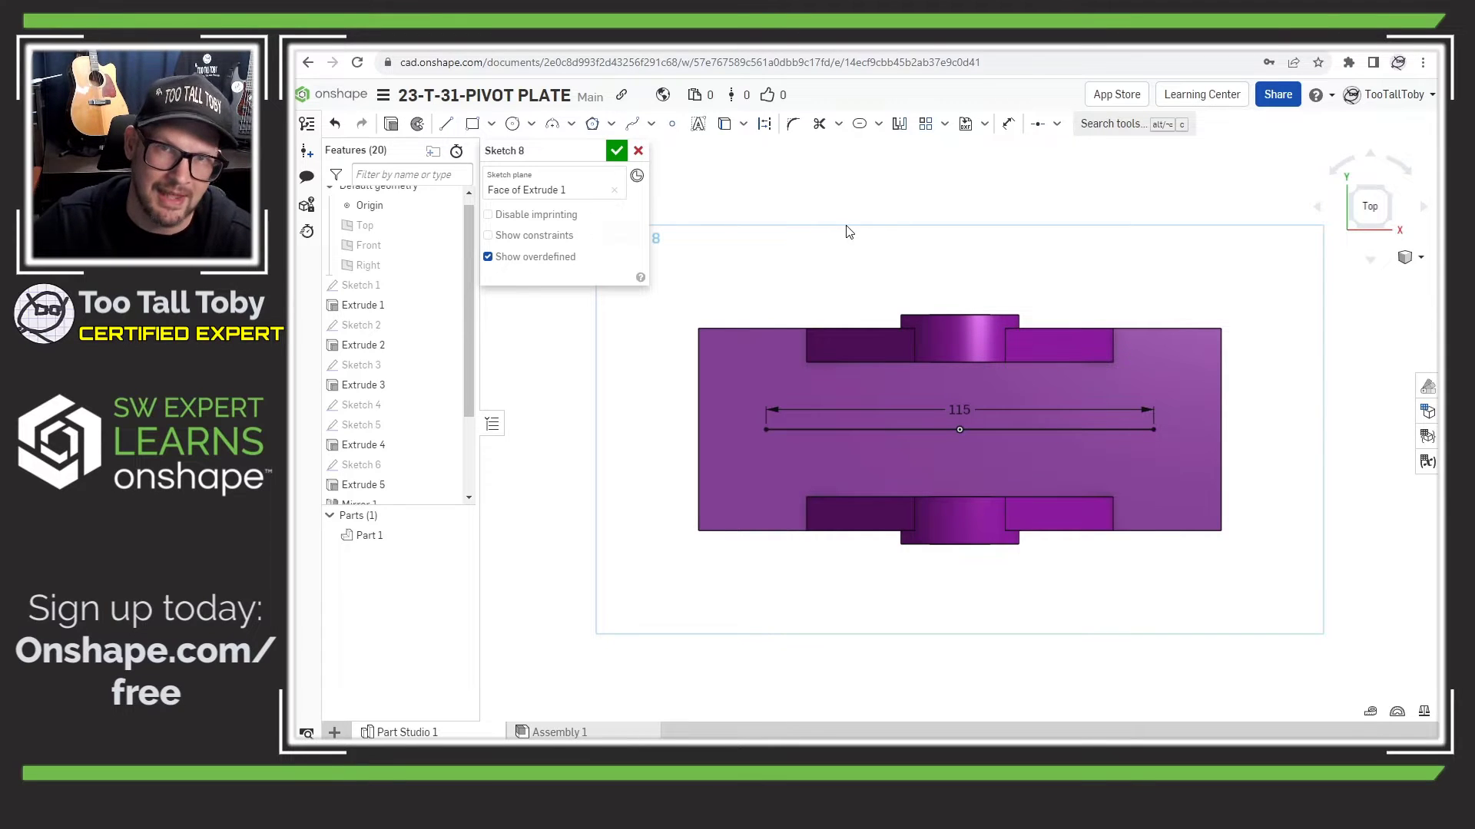
pyautogui.click(926, 433)
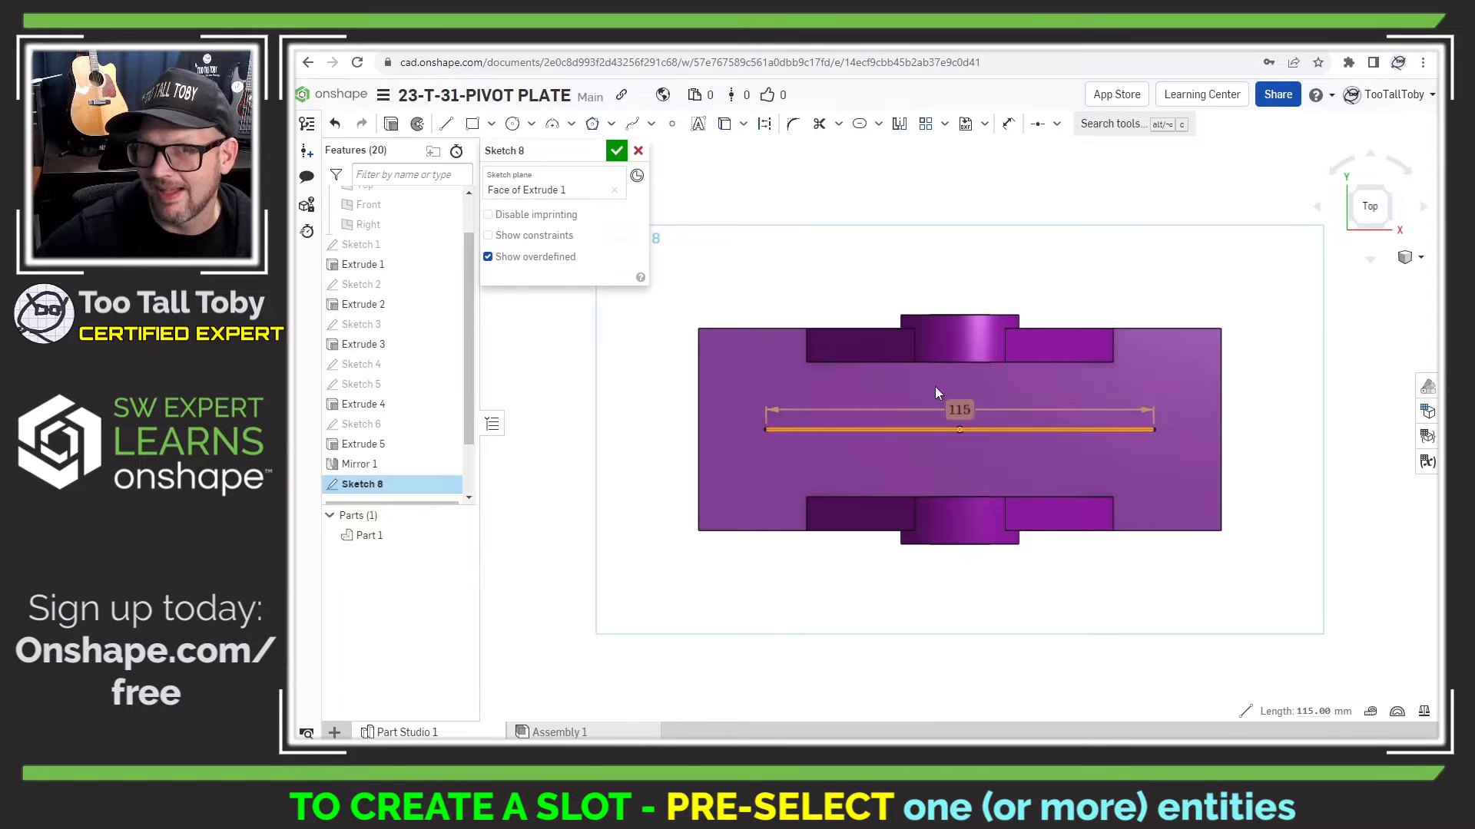
# - Wrap a slot around the line and change its width from Ø22 to 19 mm
pyautogui.click(858, 125)
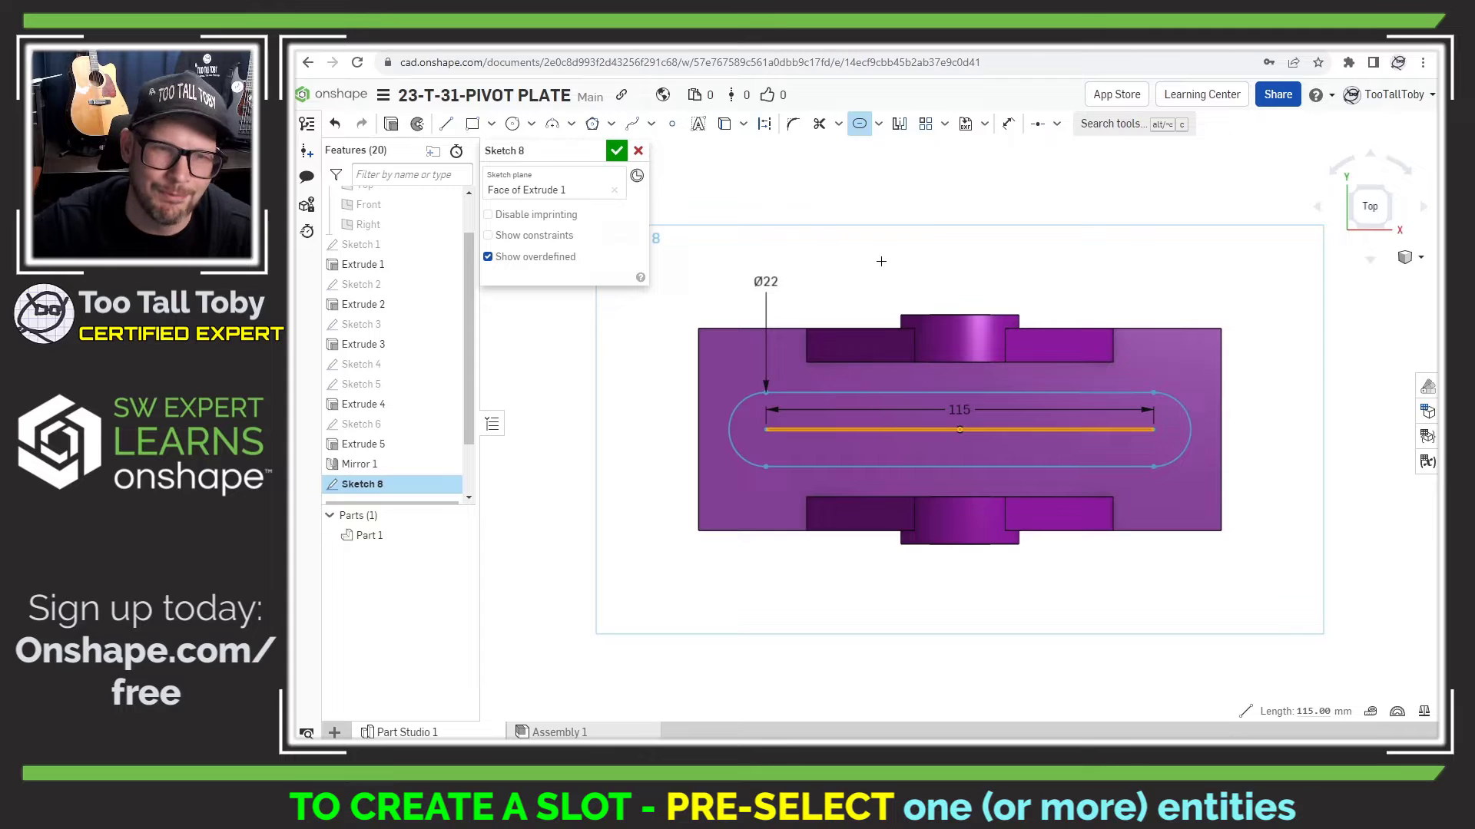
pyautogui.doubleClick(778, 285)
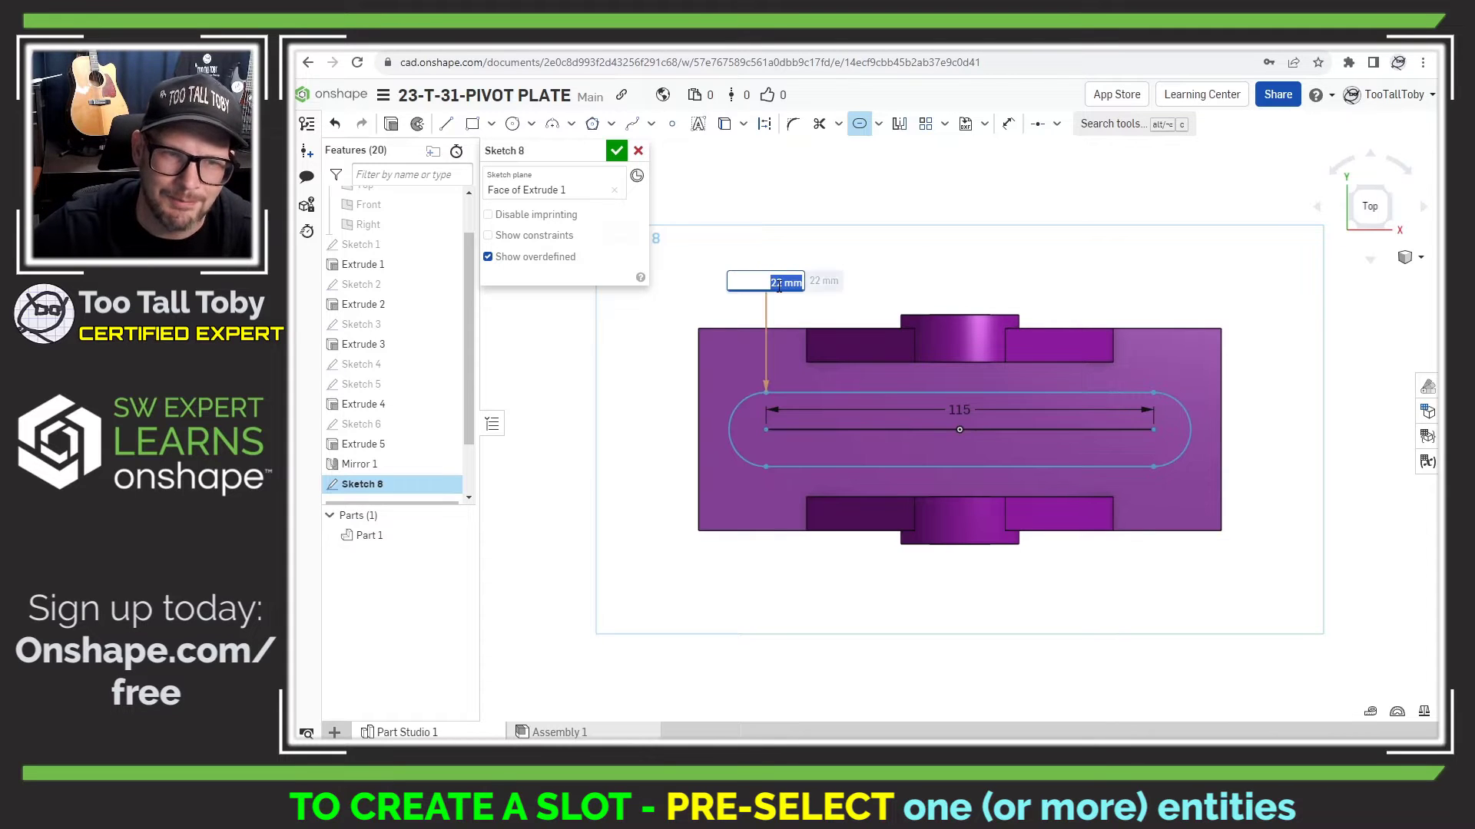
pyautogui.write('19')
pyautogui.press('Return')
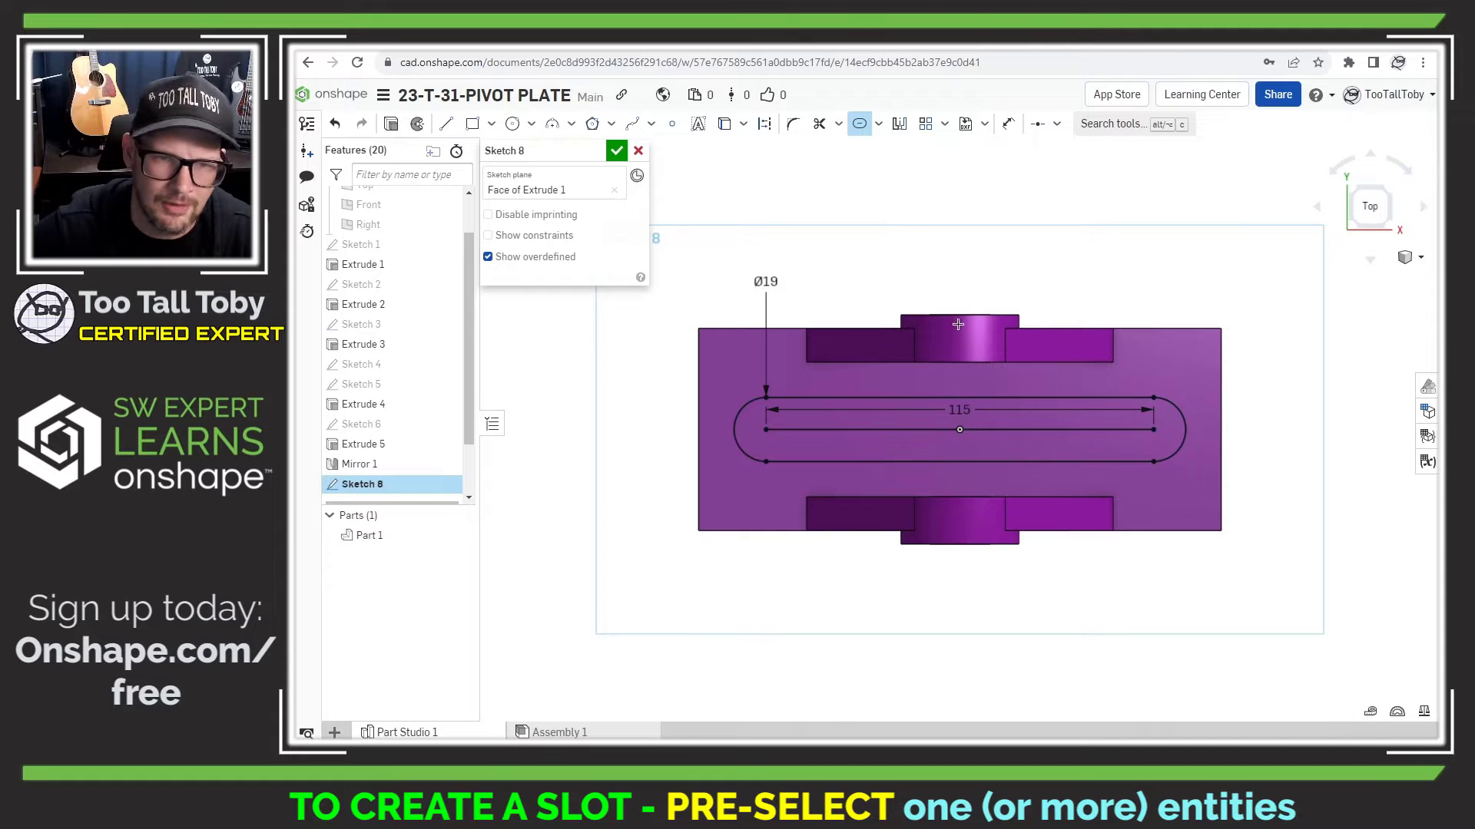
# - Convert the slot's 115 mm centreline into construction geometry
pyautogui.hotkey('shift', '7')
pyautogui.moveTo(874, 451); pyautogui.dragTo(1201, 265, button='right')
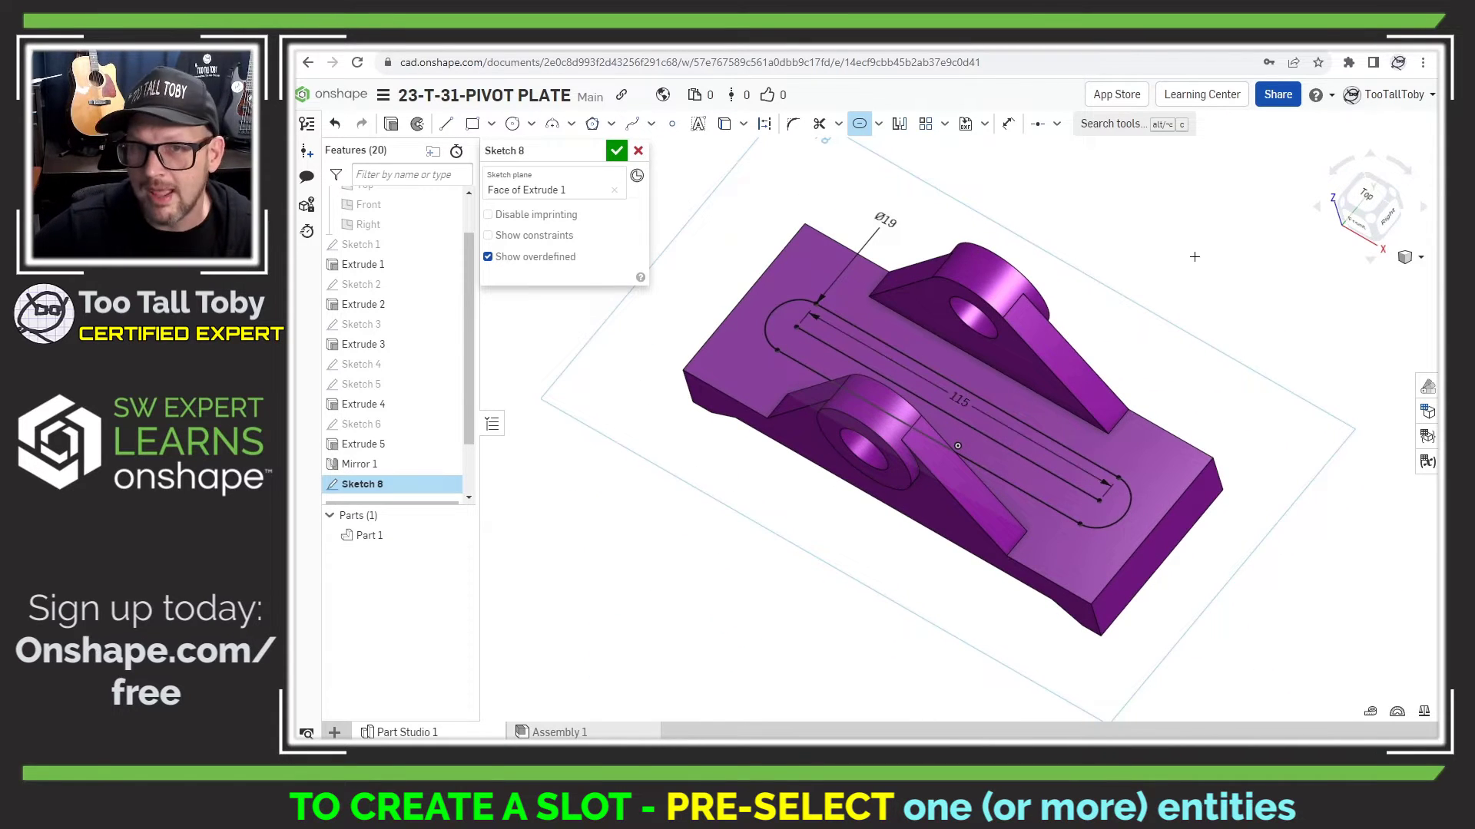
pyautogui.click(1007, 451)
pyautogui.press('q')
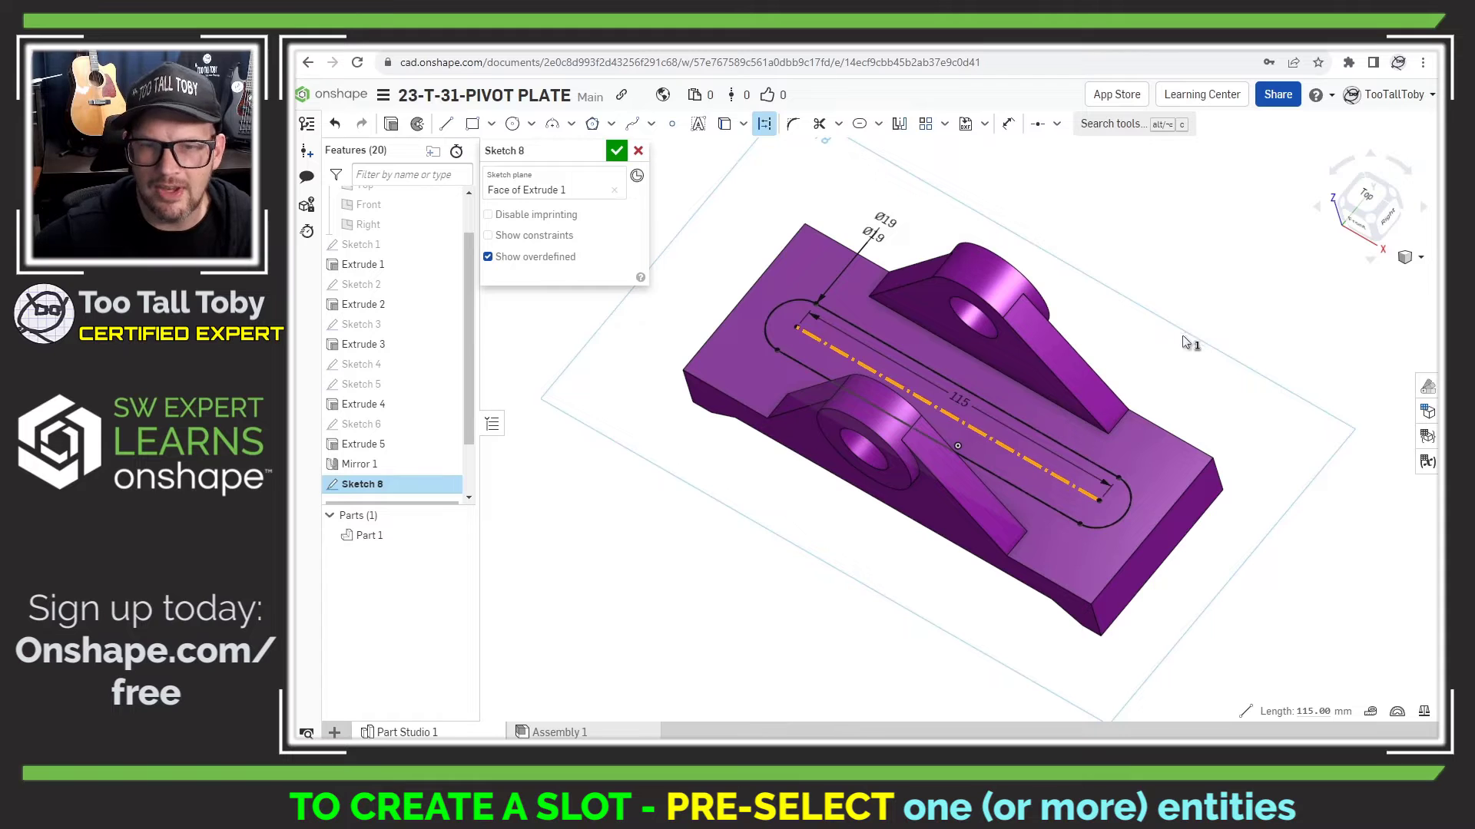
pyautogui.click(1185, 343)
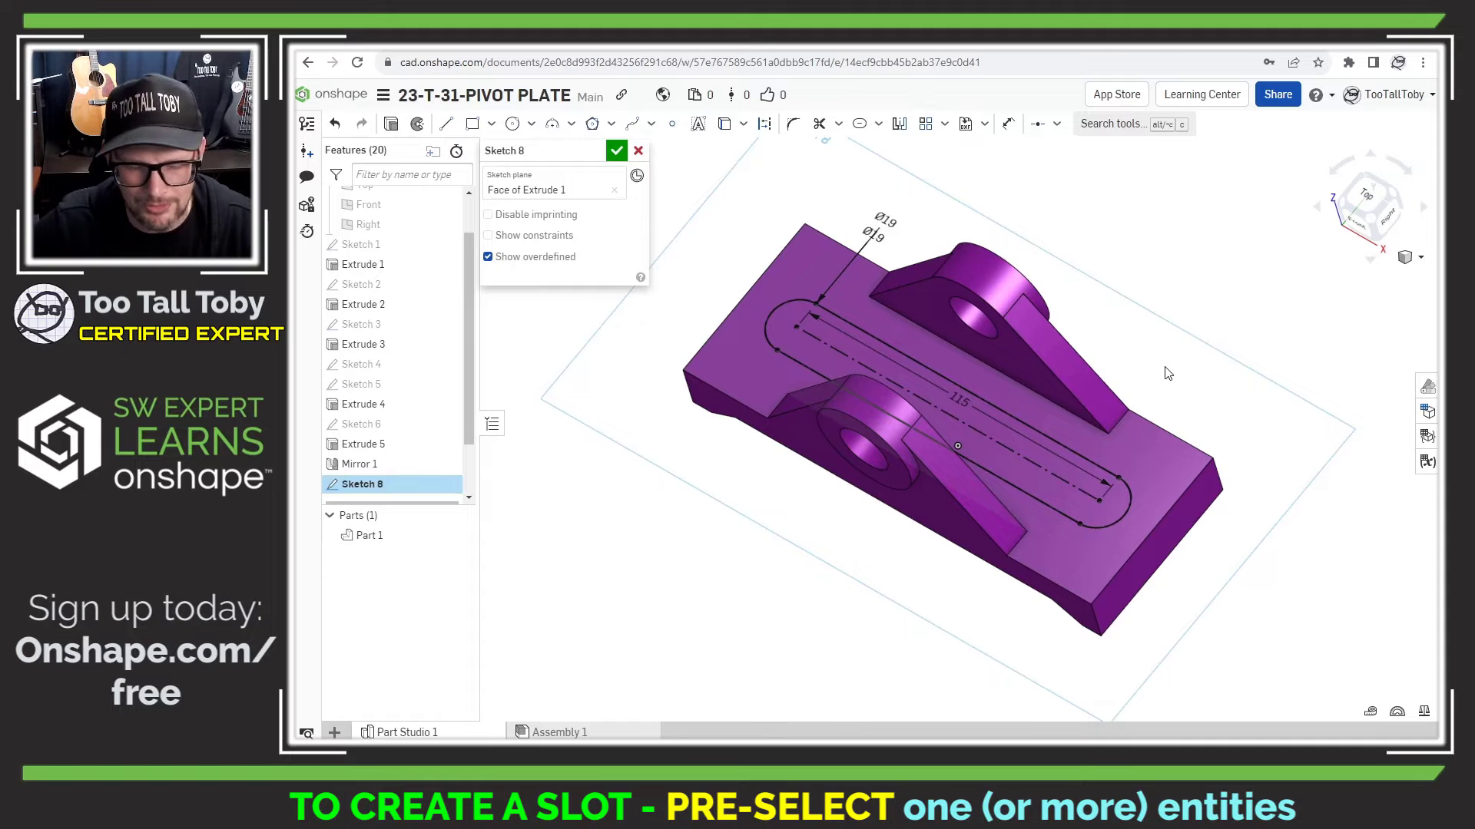
# - Close the sketch and cut the slot through all of the plate as Extrude 7
pyautogui.press('s')
pyautogui.hotkey('shift', 'e')
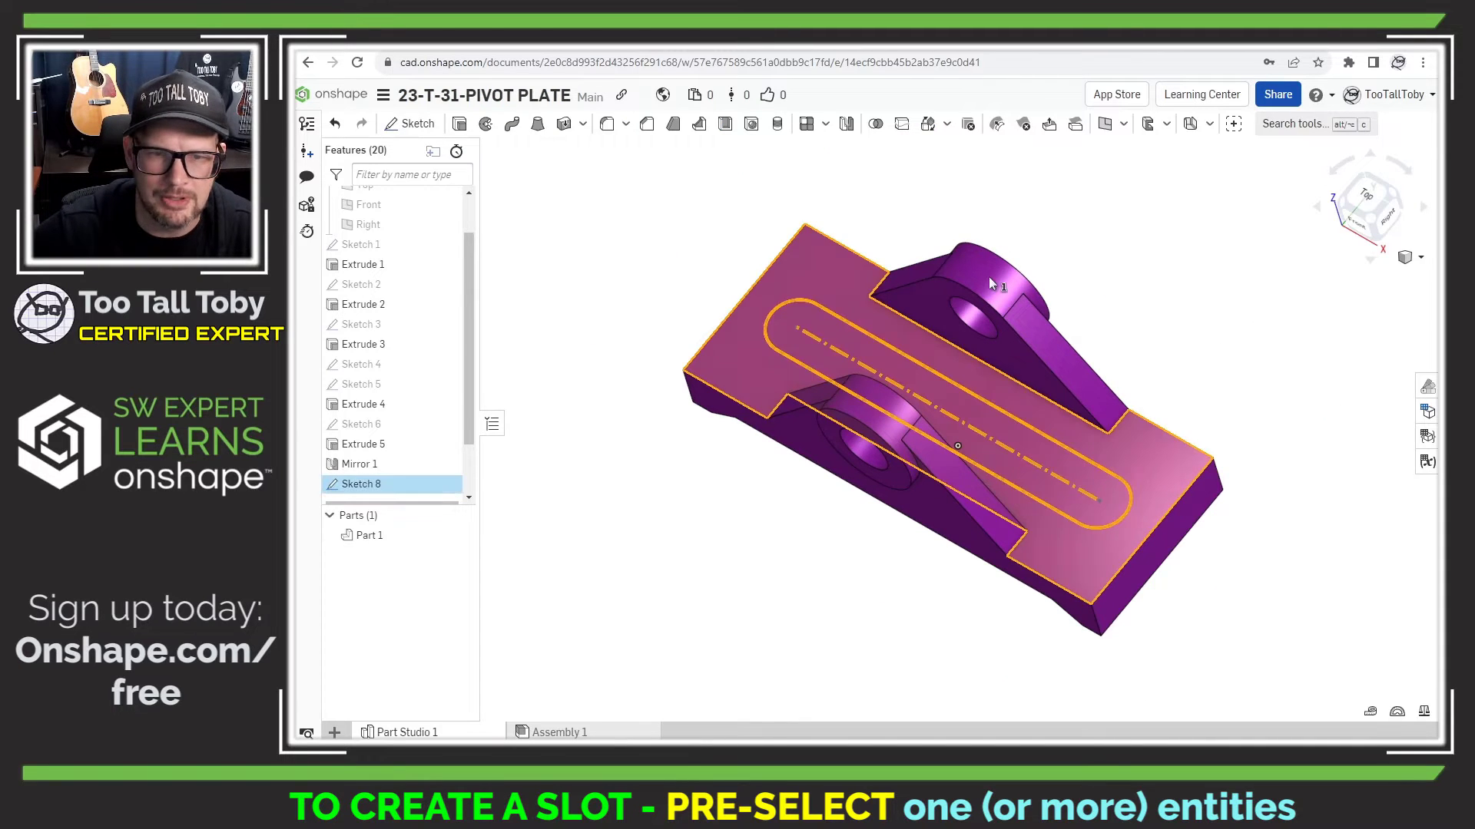
pyautogui.click(572, 192)
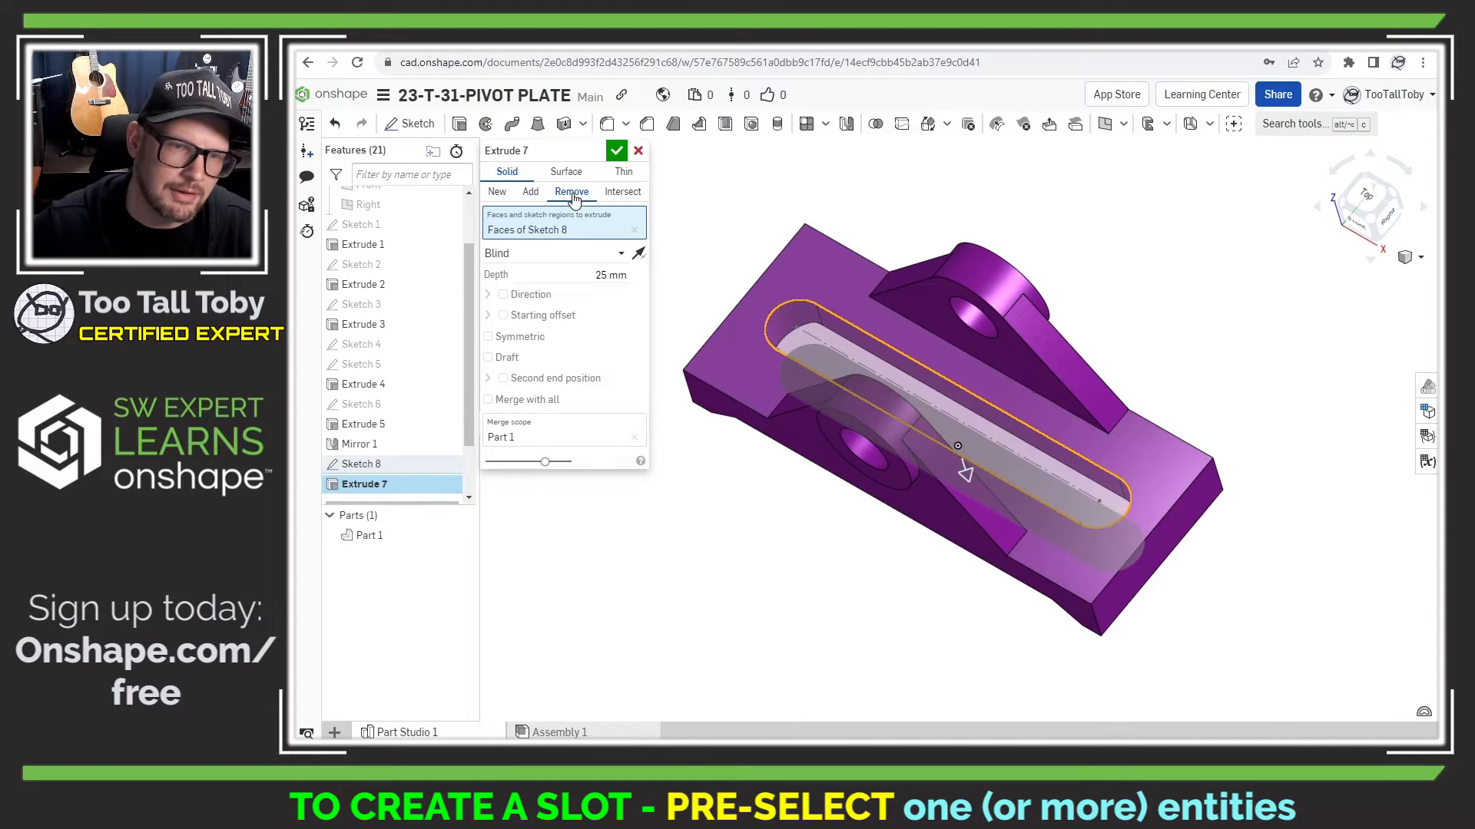
pyautogui.click(547, 254)
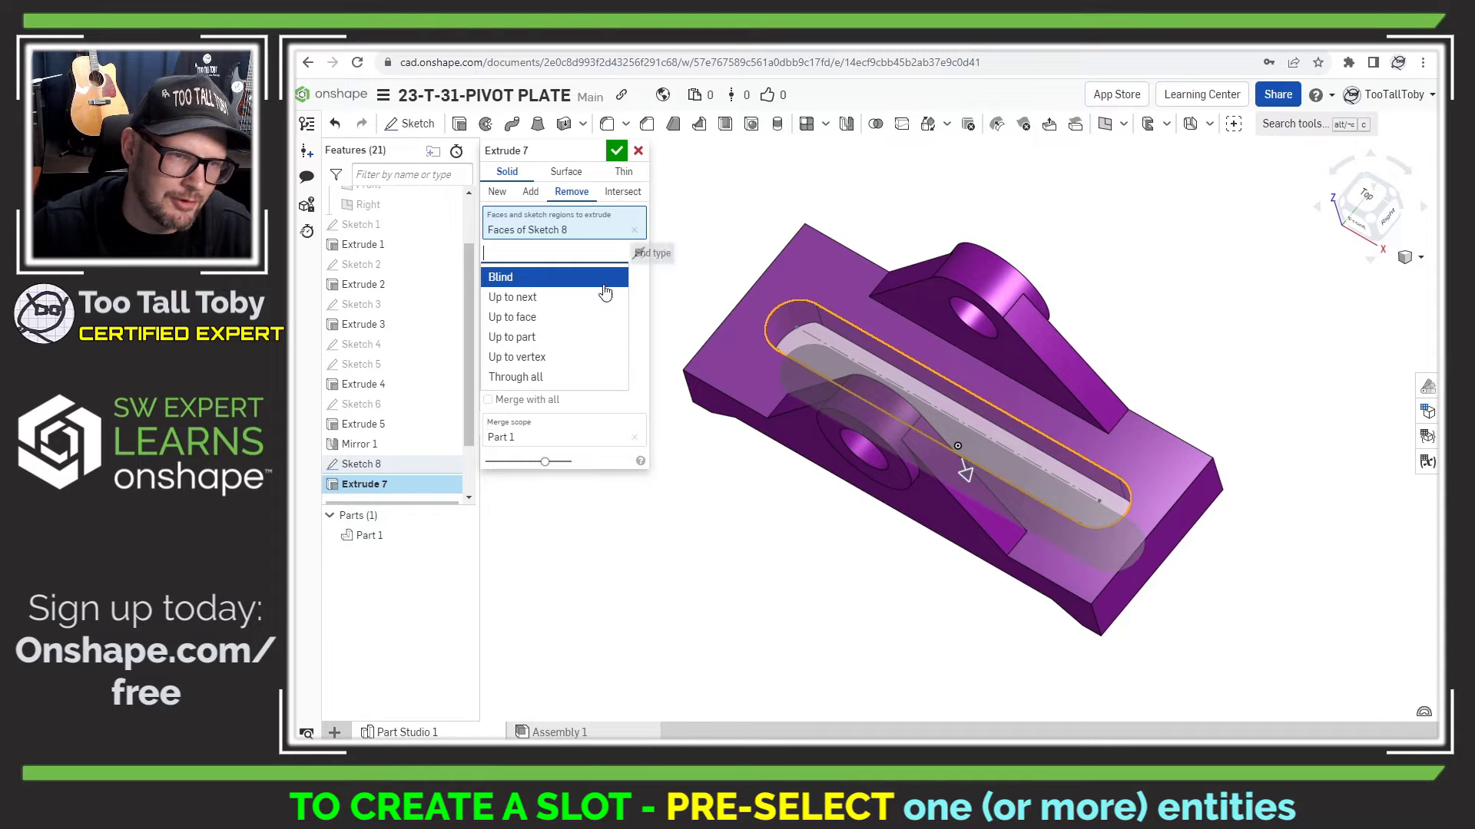
pyautogui.click(514, 377)
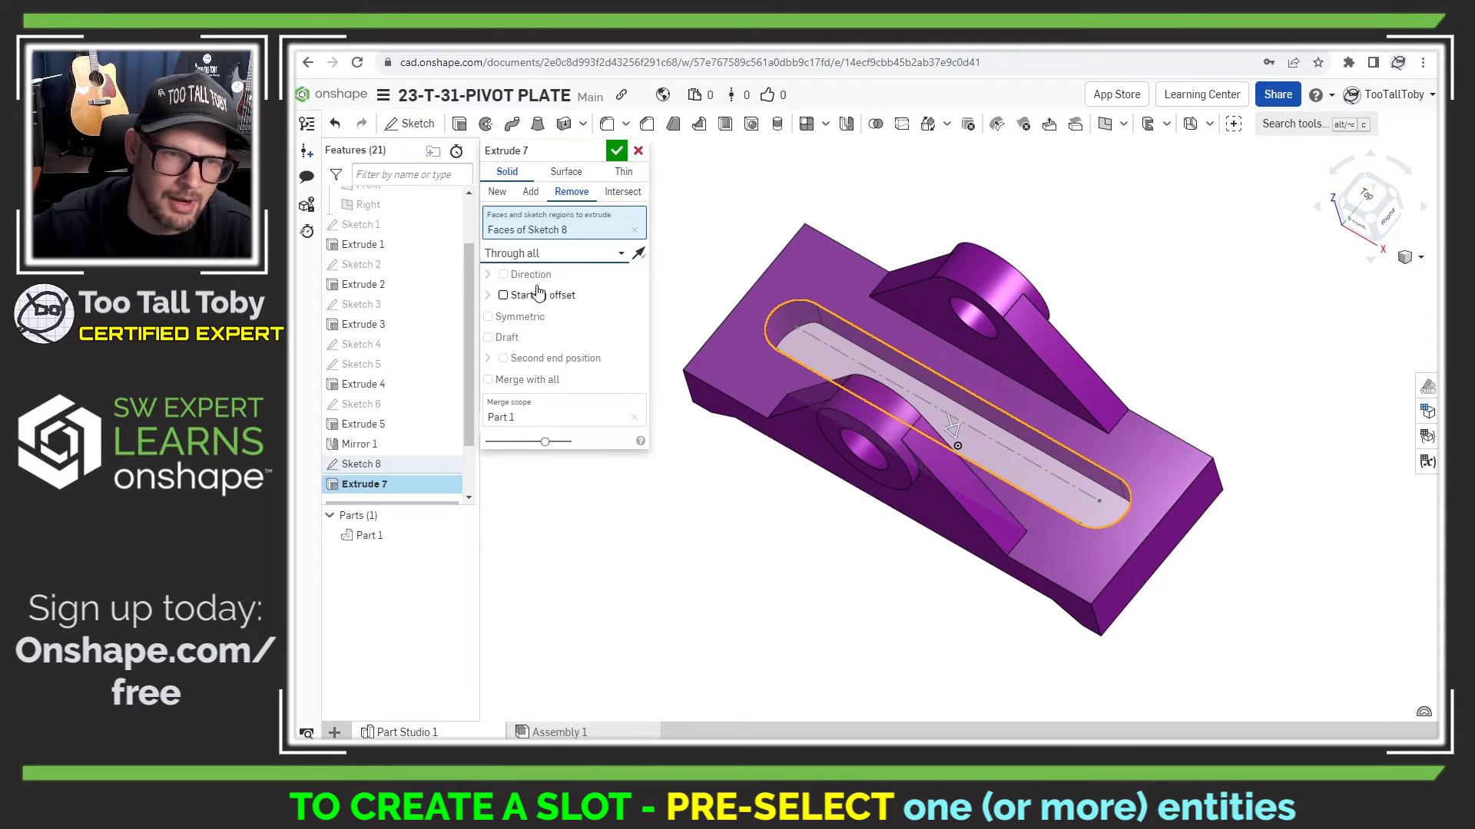
pyautogui.click(616, 152)
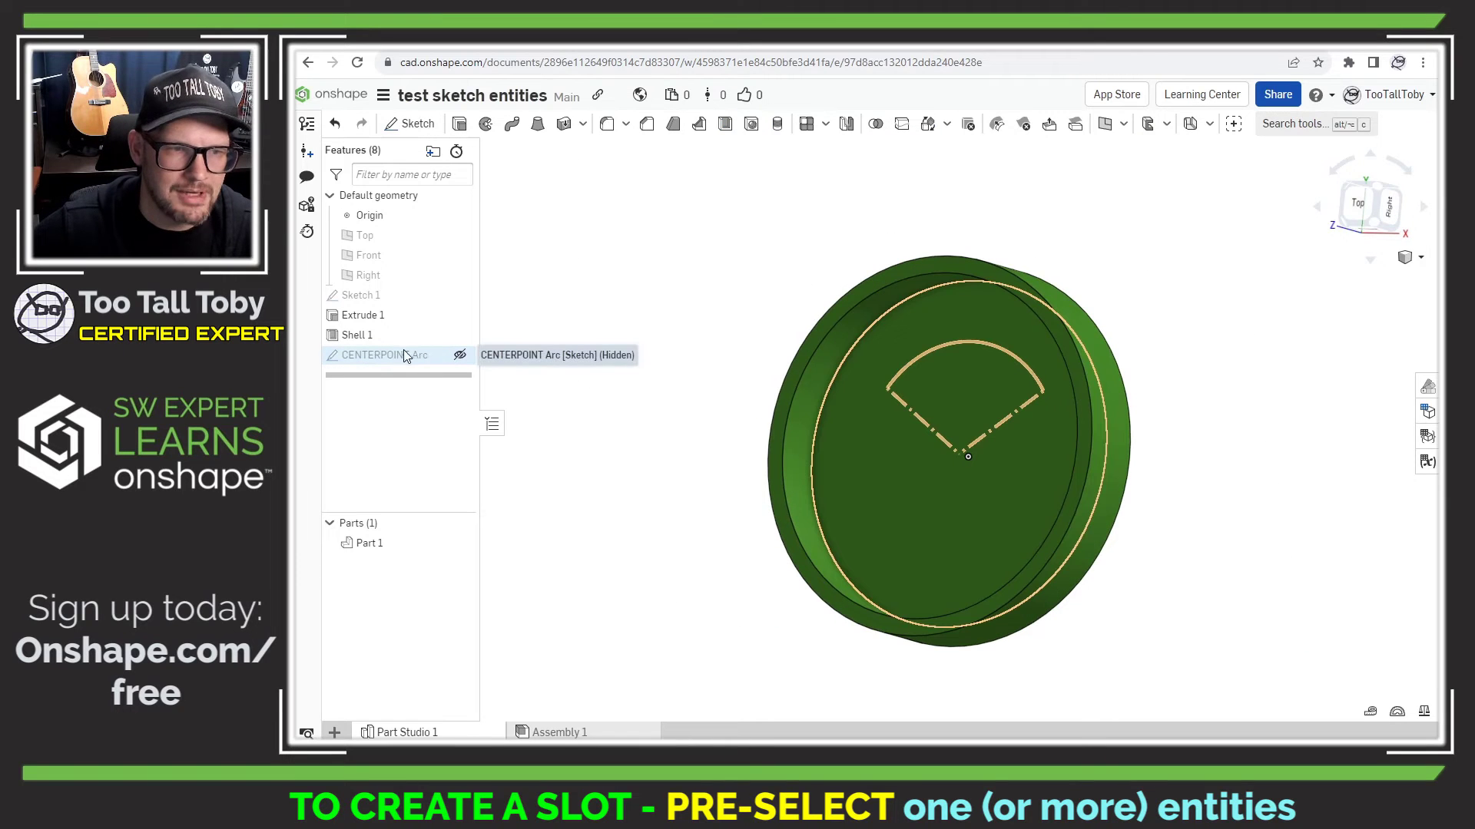
# - Open the CENTERPOINT Arc sketch (110°, R40) in the test sketch entities document for editing
pyautogui.doubleClick(398, 355)
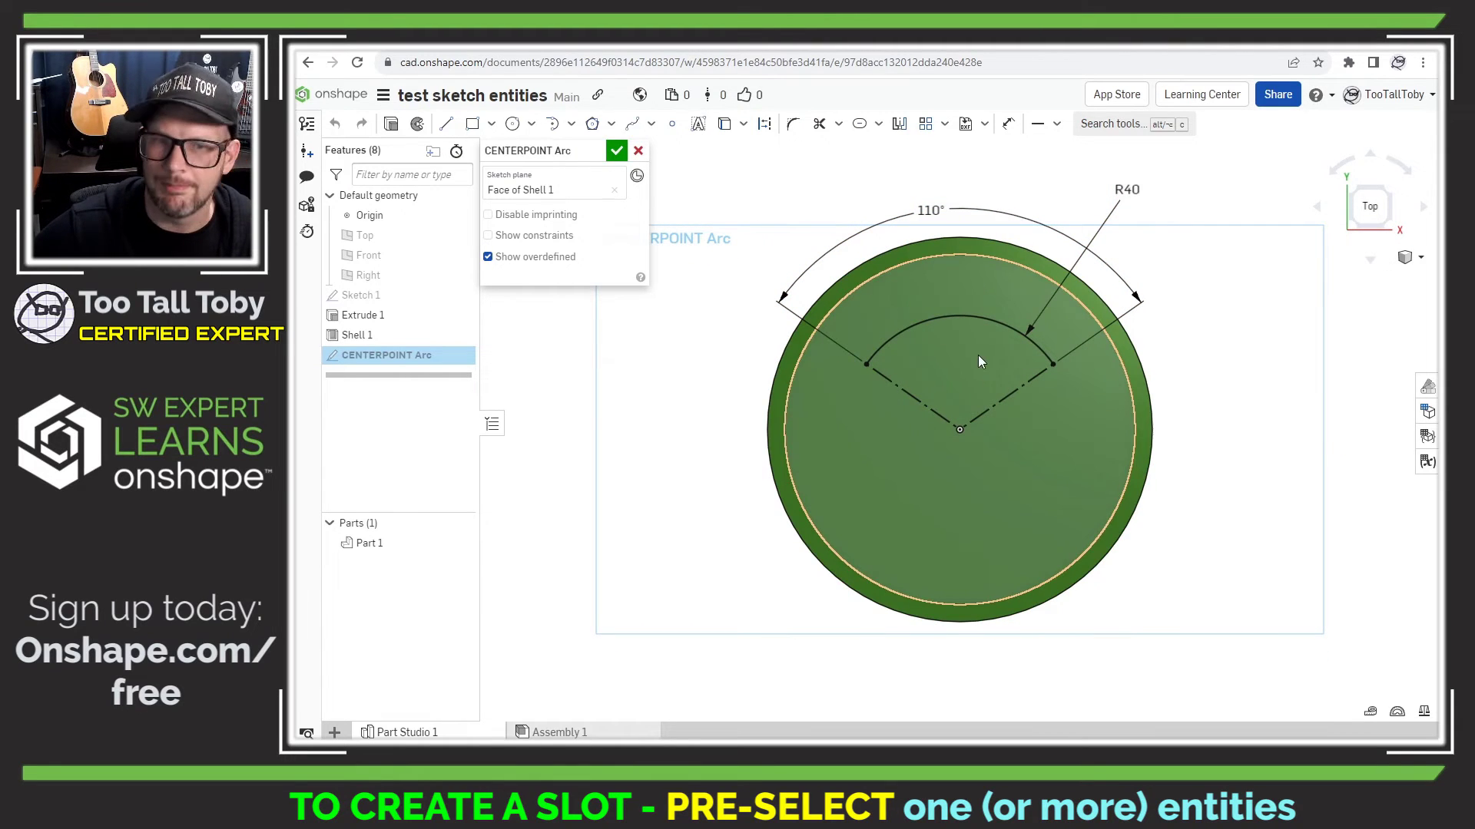
# - Wrap a slot around the 110° R40 arc and change its width from Ø17 to 19 mm
pyautogui.click(921, 322)
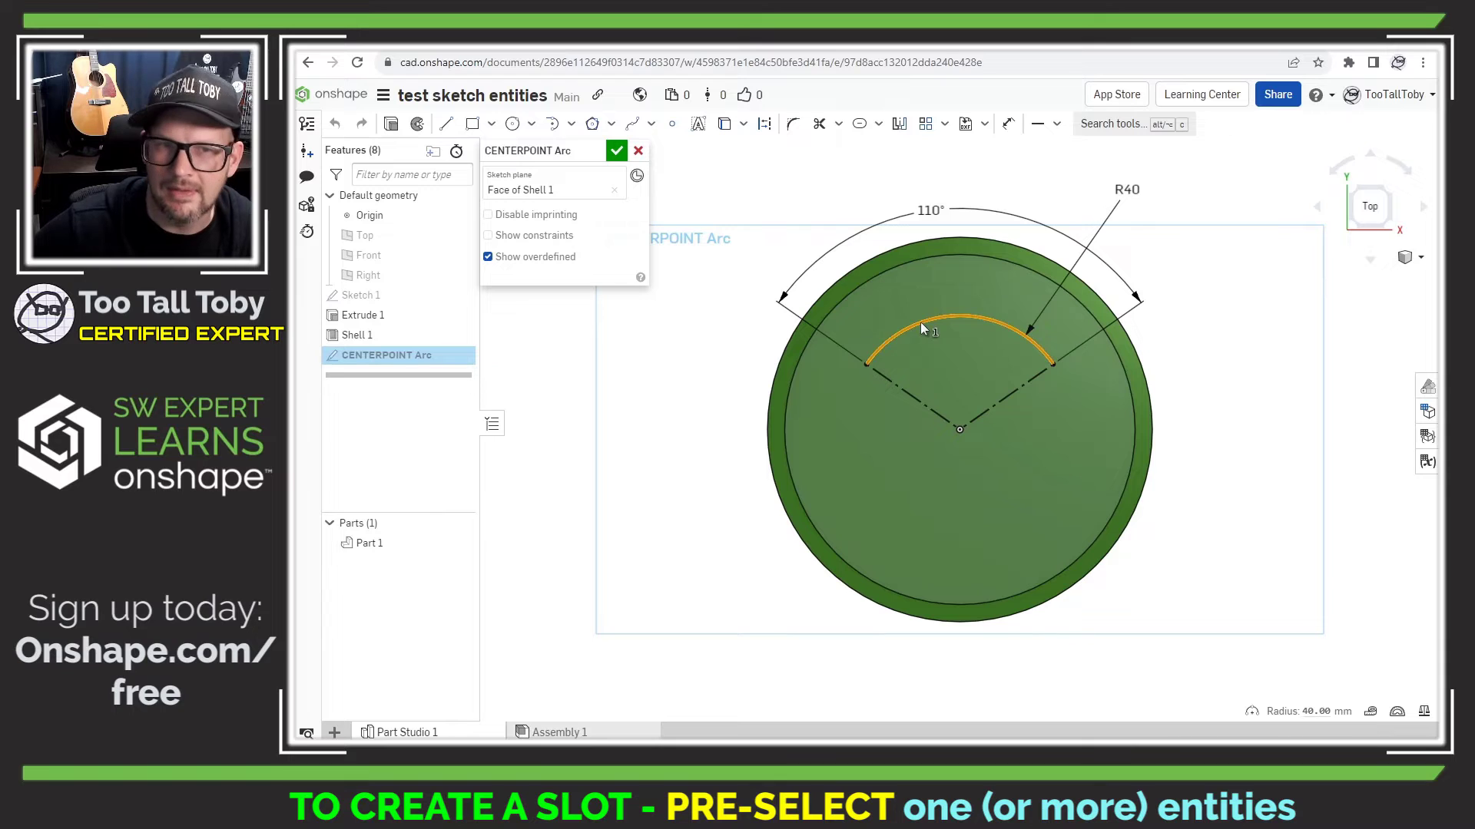
pyautogui.click(859, 125)
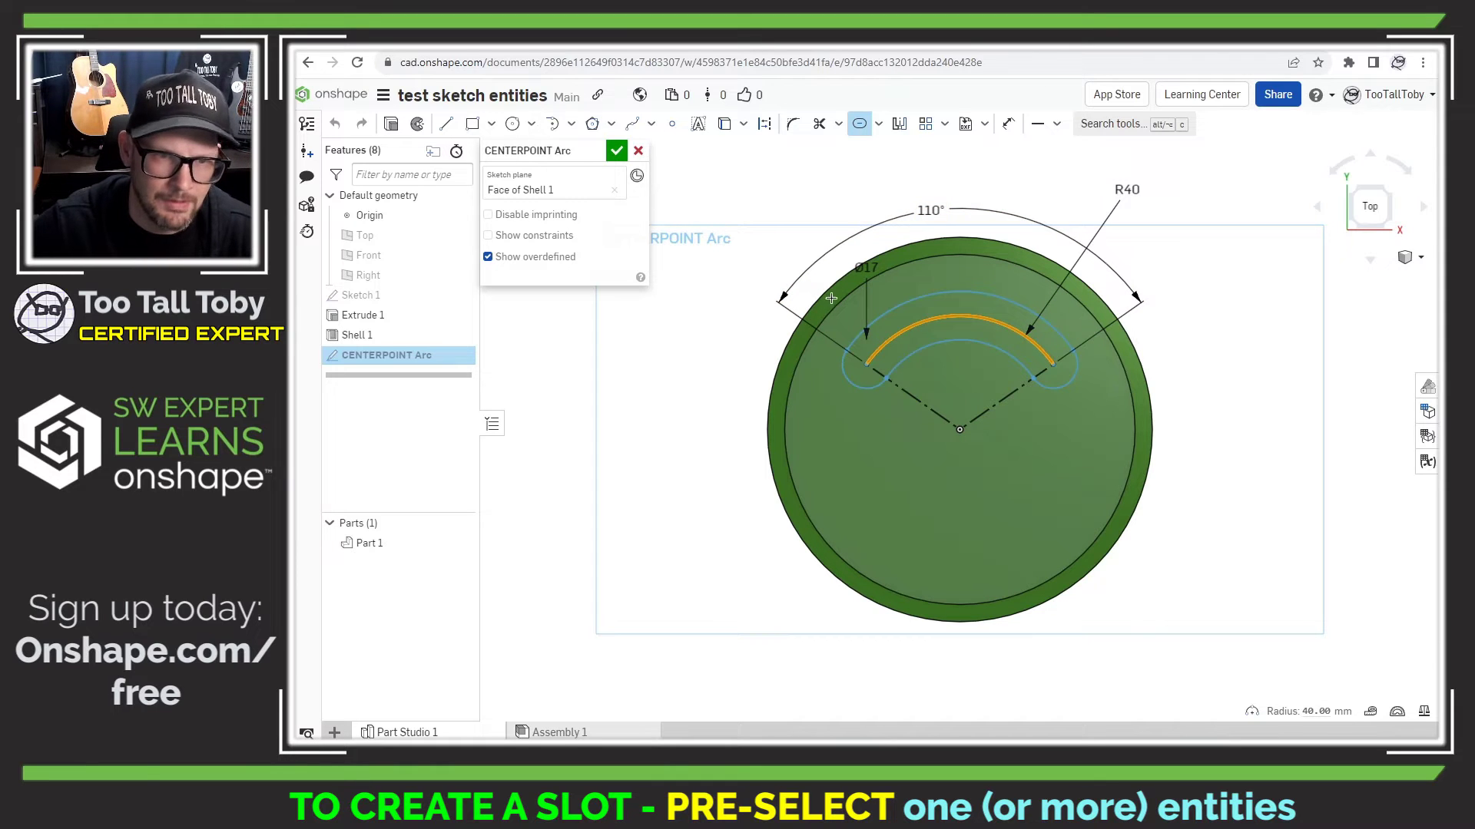
pyautogui.doubleClick(867, 267)
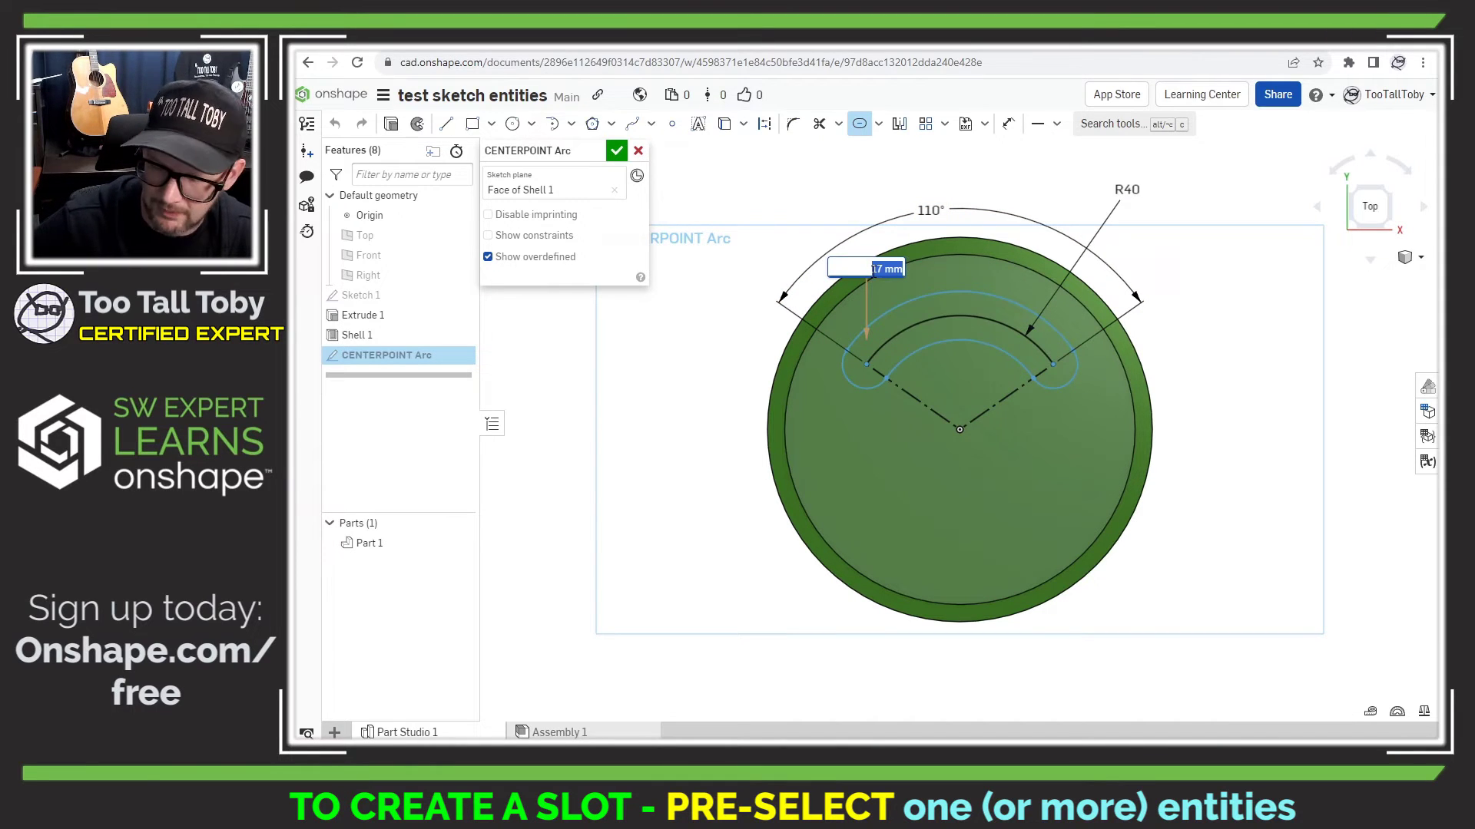
pyautogui.write('19')
pyautogui.press('Return')
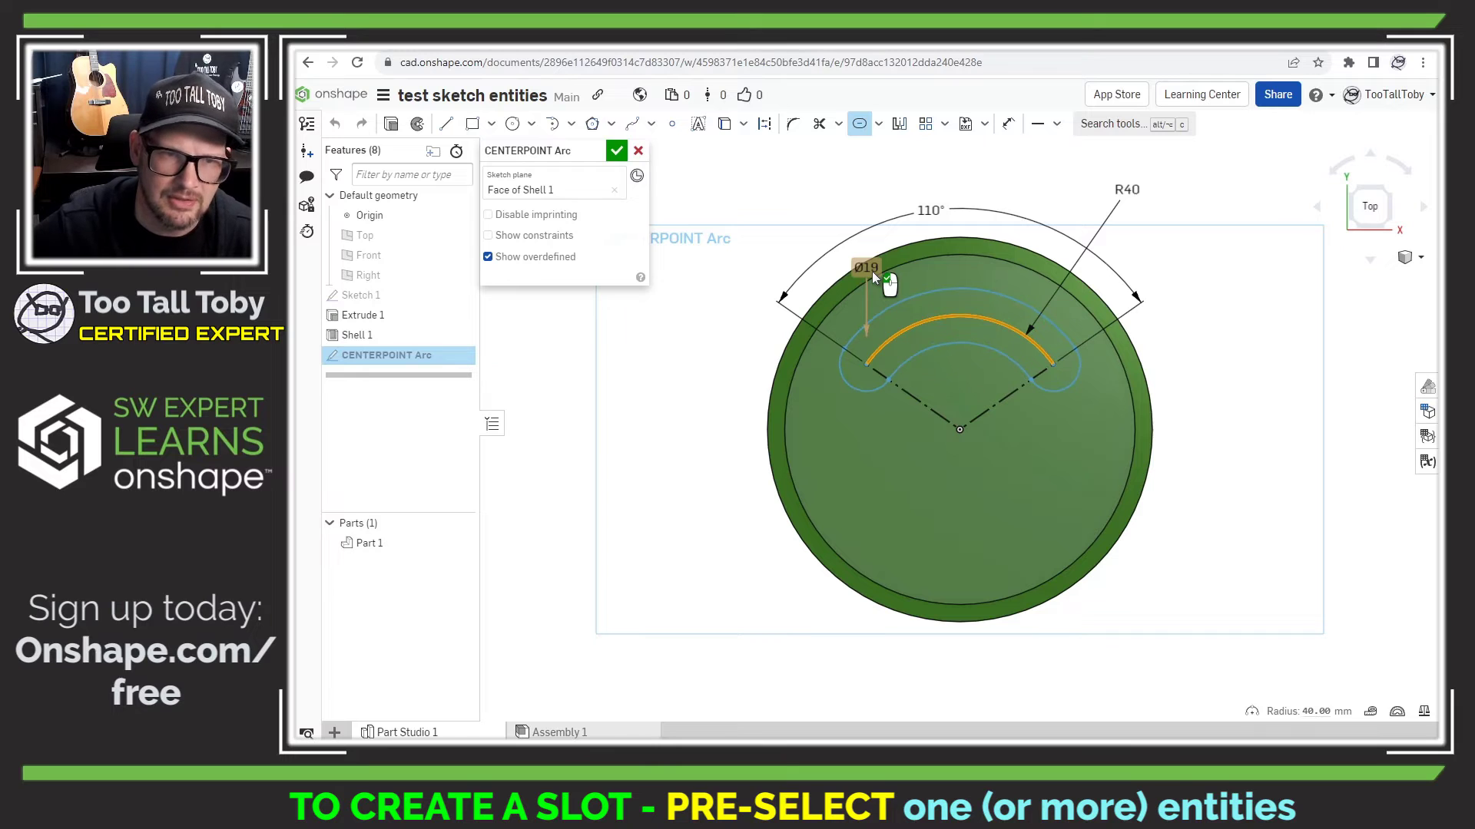
pyautogui.moveTo(787, 377); pyautogui.dragTo(882, 328, button='right')
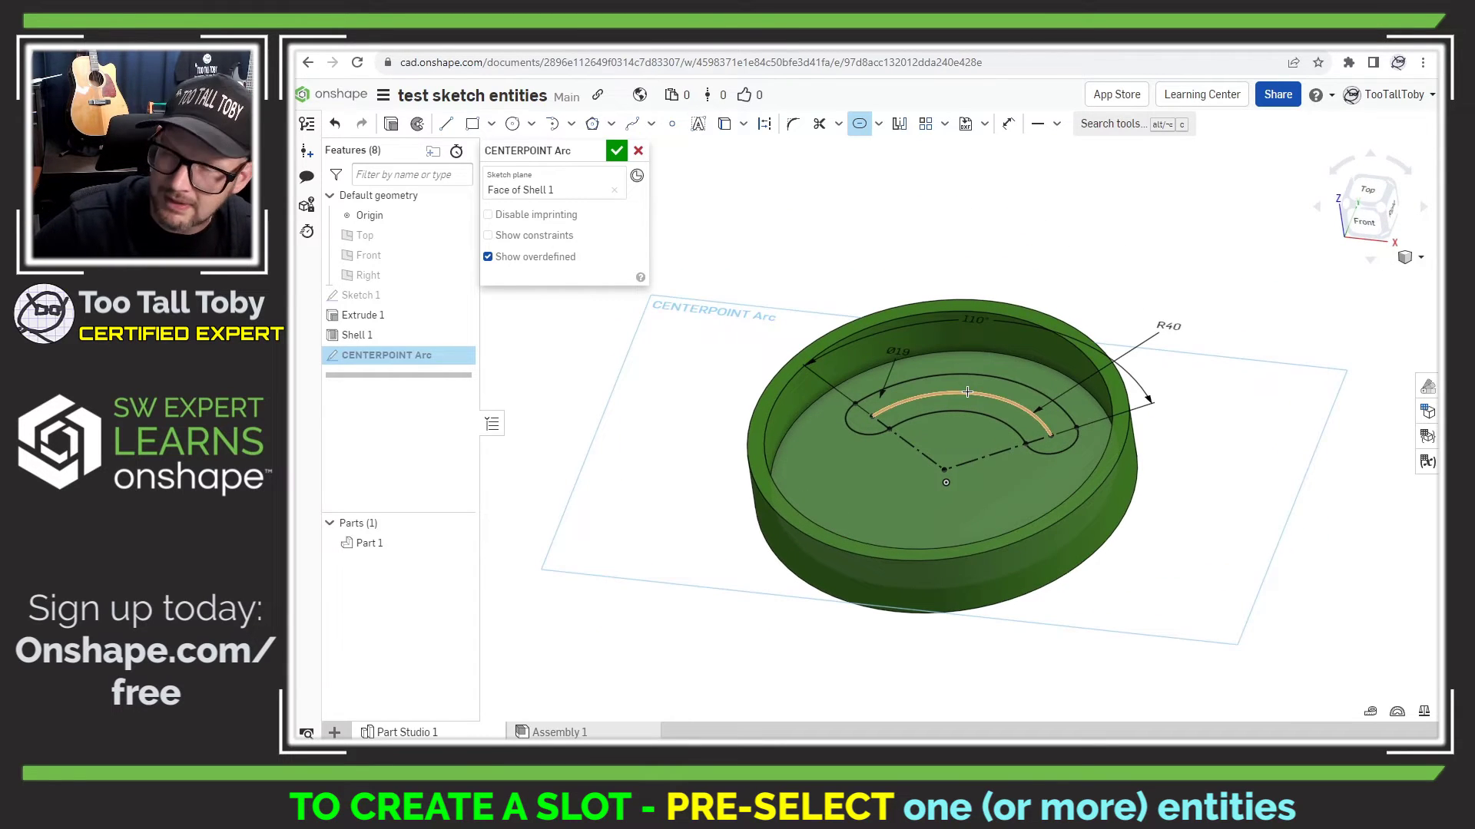
# - Close the arc sketch and cut the curved slot through all as Extrude 2
pyautogui.press('s')
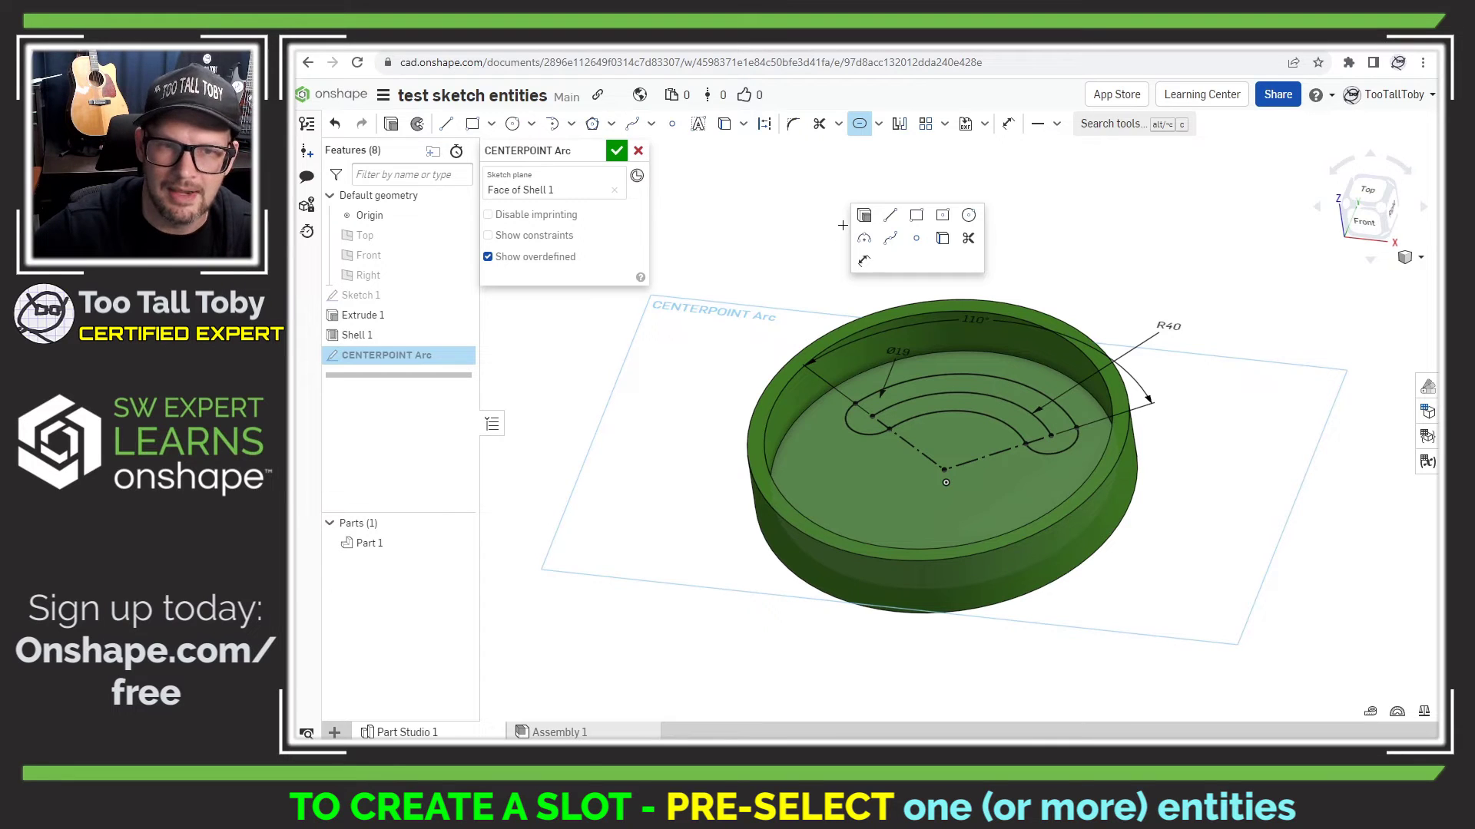
pyautogui.click(868, 223)
pyautogui.hotkey('shift', 'e')
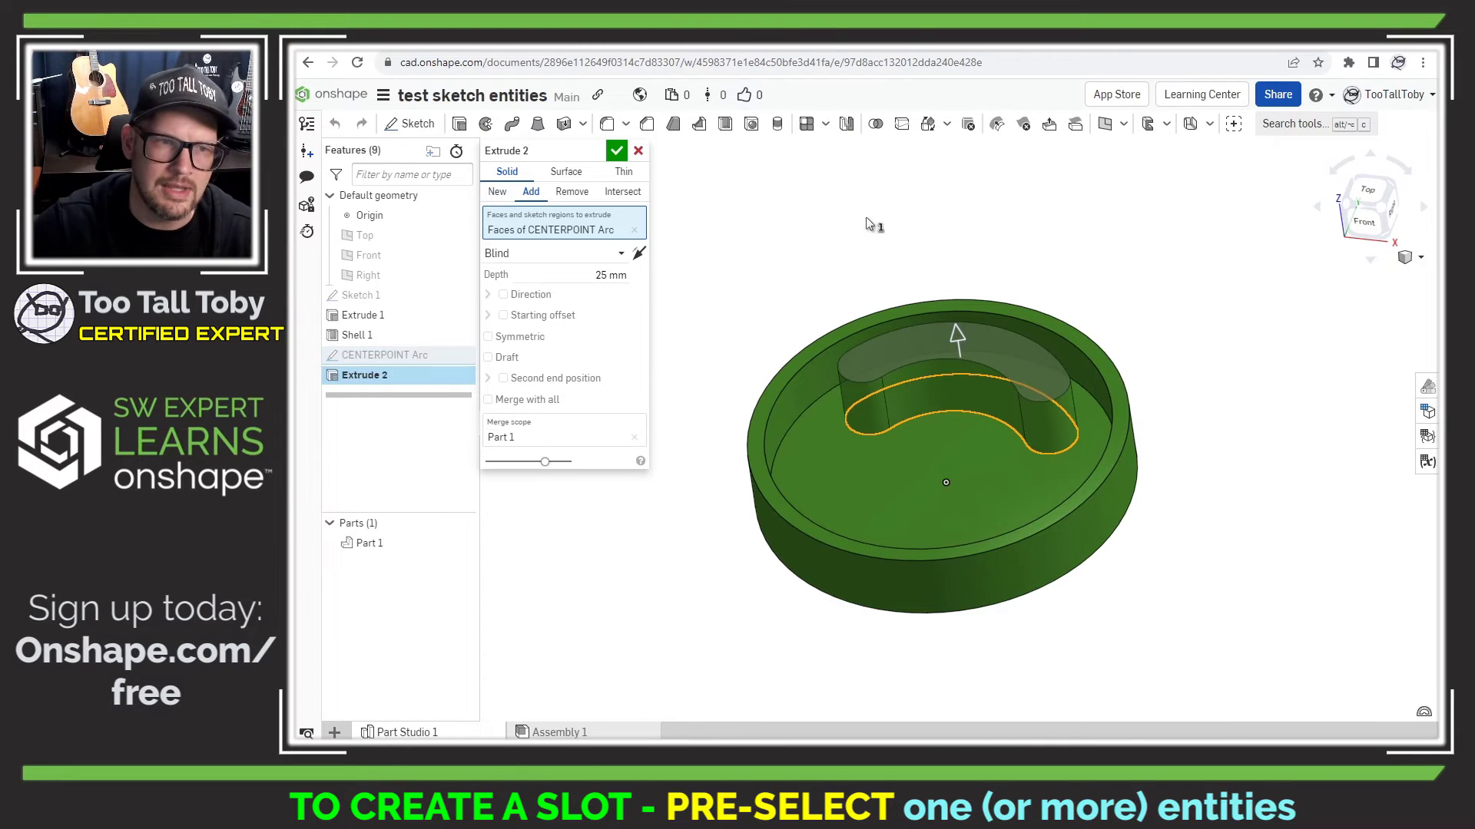
pyautogui.click(571, 192)
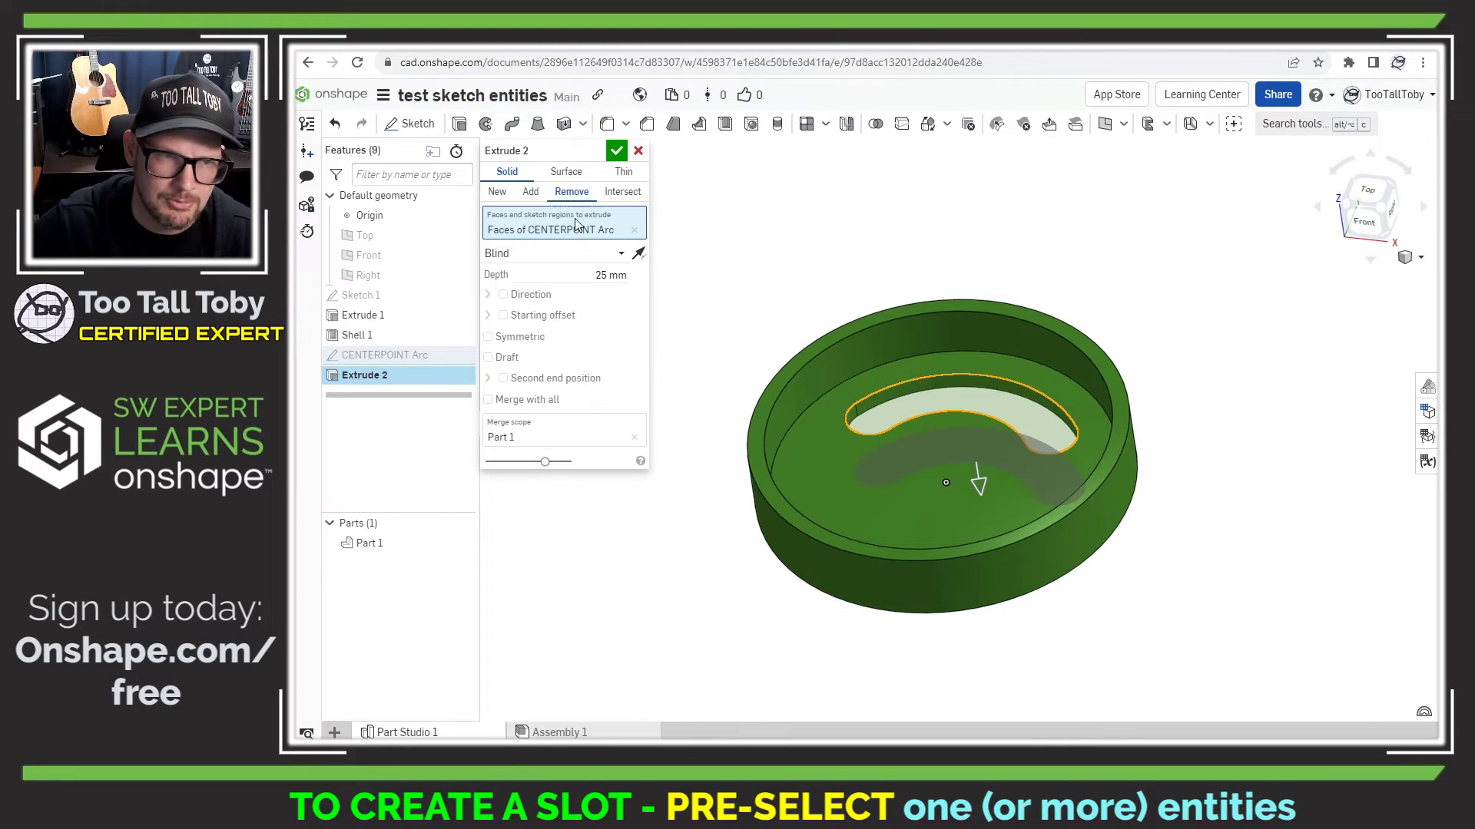
pyautogui.click(619, 253)
pyautogui.click(566, 377)
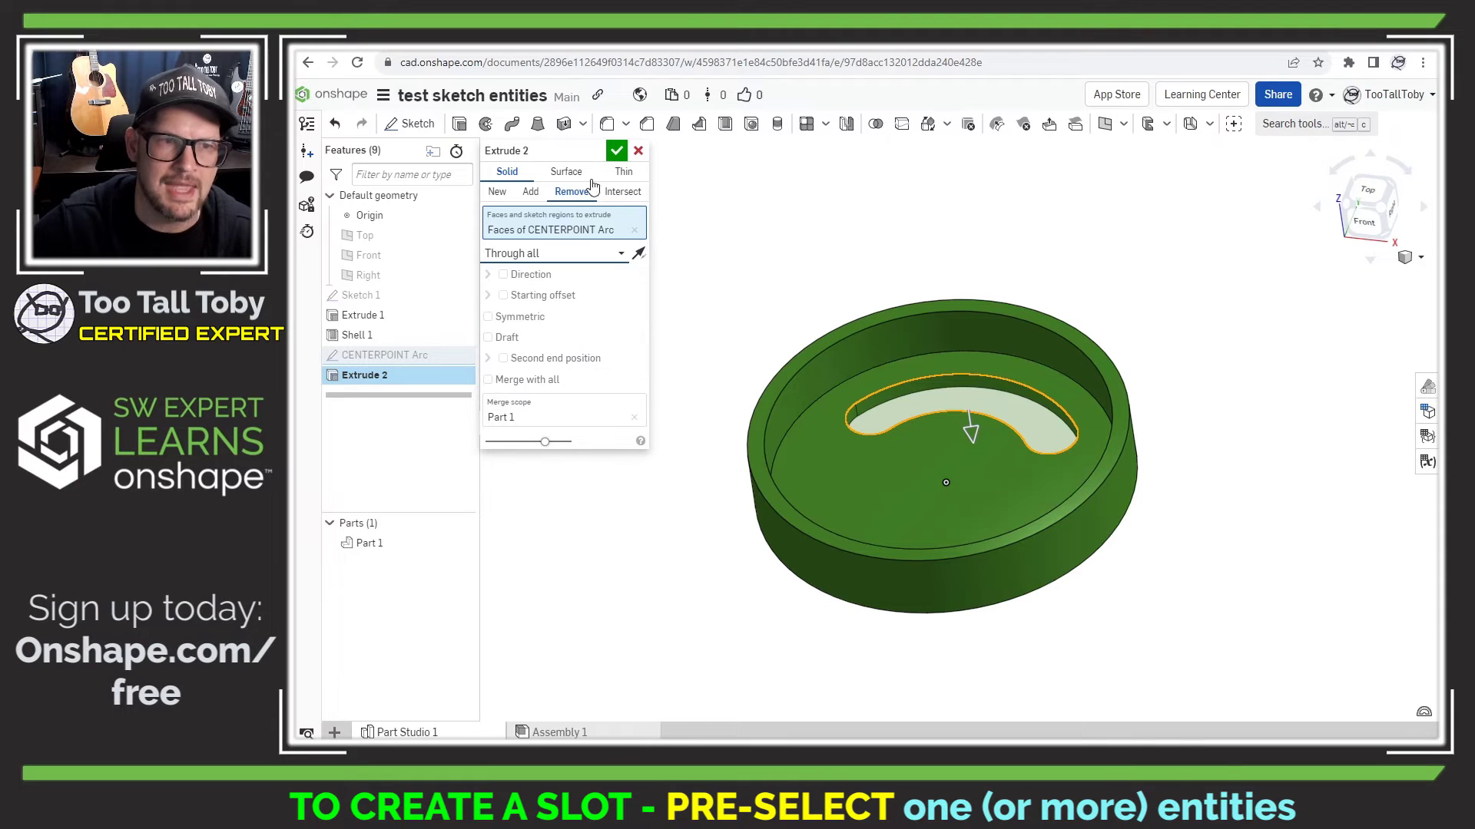
pyautogui.click(616, 152)
pyautogui.moveTo(776, 280)
pyautogui.mouseDown(button='right')
pyautogui.moveTo(779, 357)
pyautogui.moveTo(775, 282)
pyautogui.mouseUp(button='right')
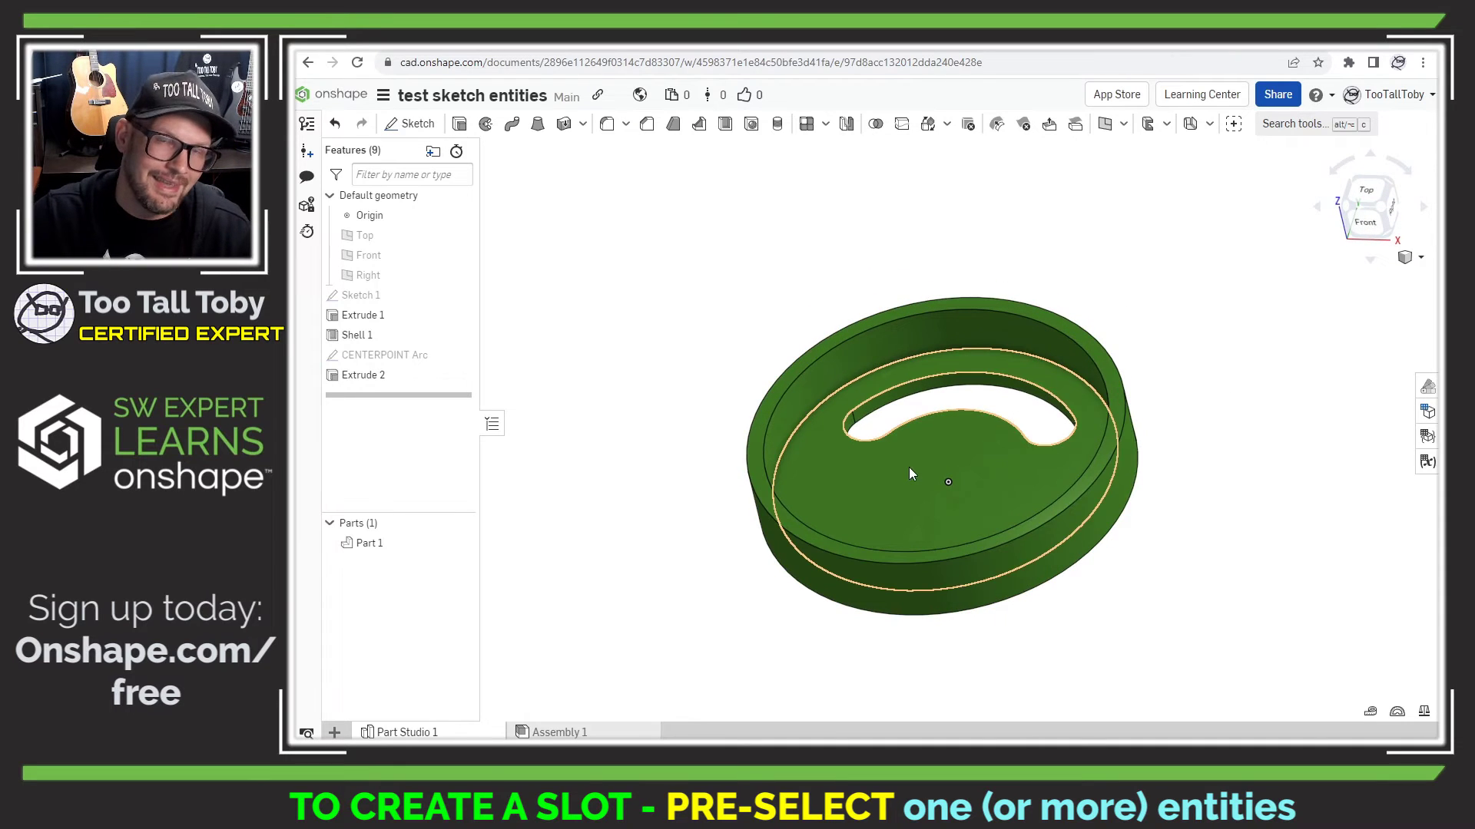
# - Start a new Sketch 2 on the shelled disc's inner floor face
pyautogui.click(840, 478)
pyautogui.press('s')
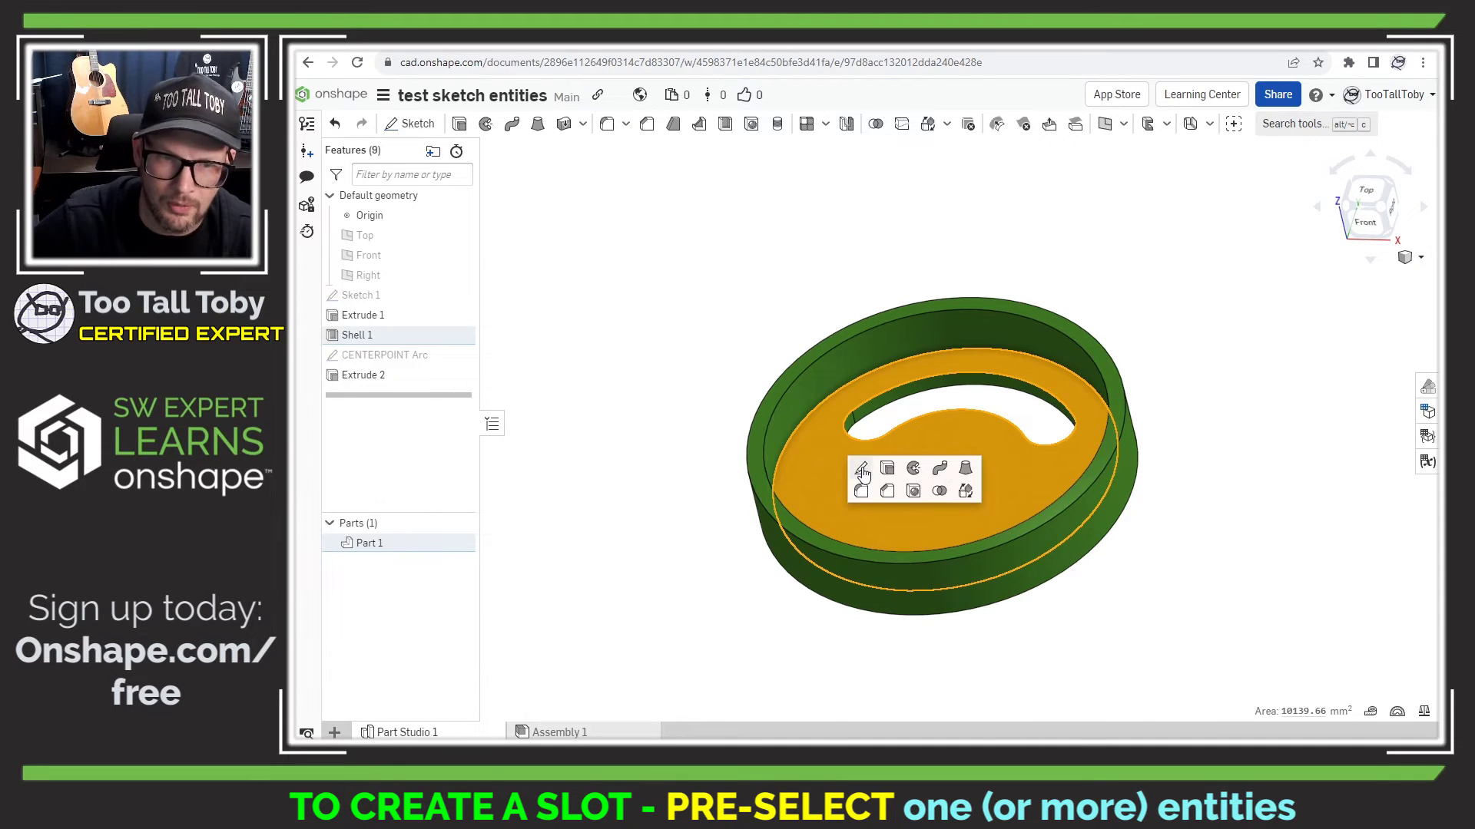
pyautogui.click(860, 470)
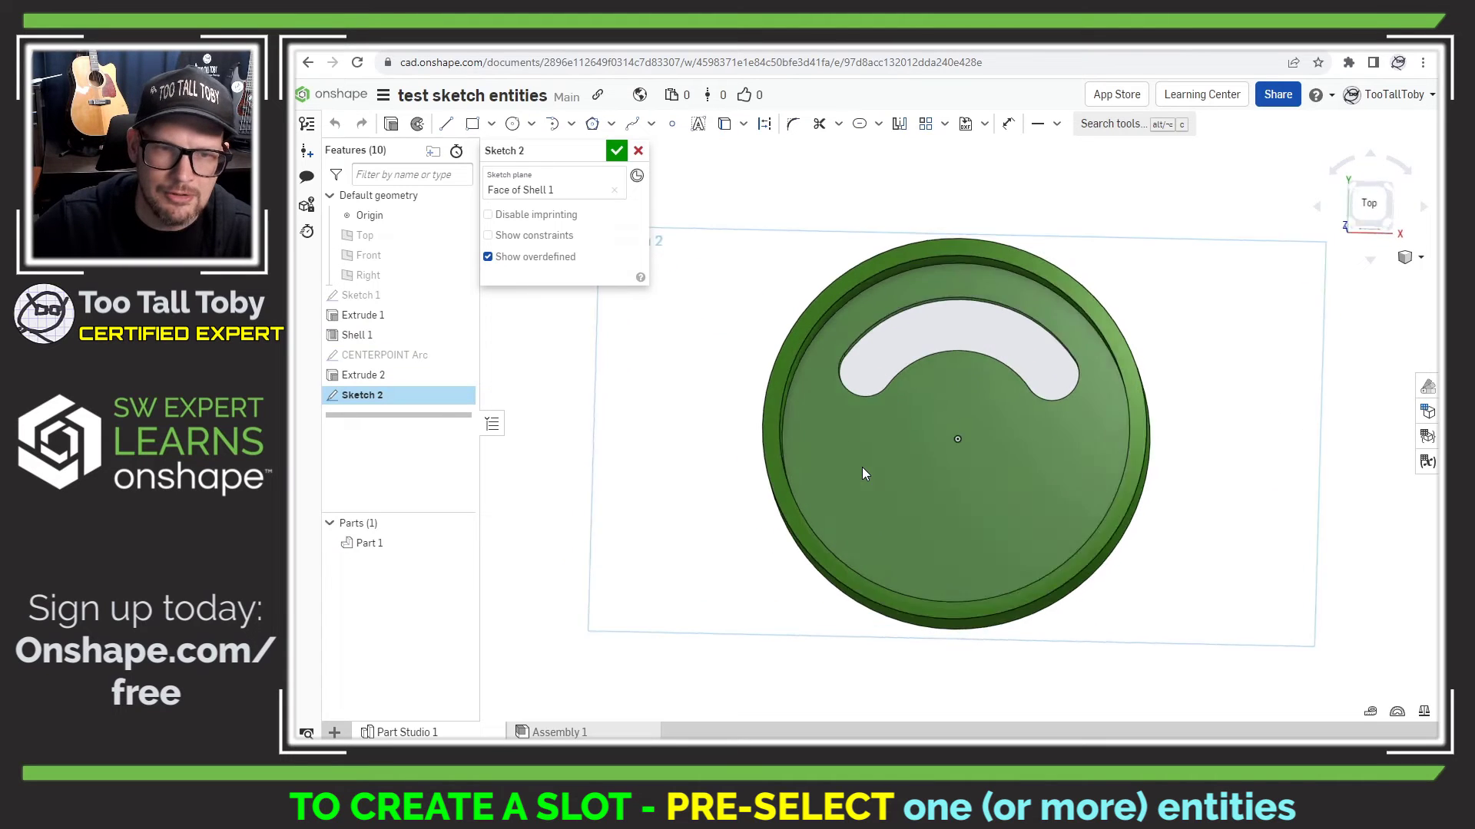
# - Draw a 27.49 mm line followed by two tangent arcs forming an S-shaped chain
pyautogui.press('s')
pyautogui.click(904, 432)
pyautogui.click(833, 441)
pyautogui.click(884, 498)
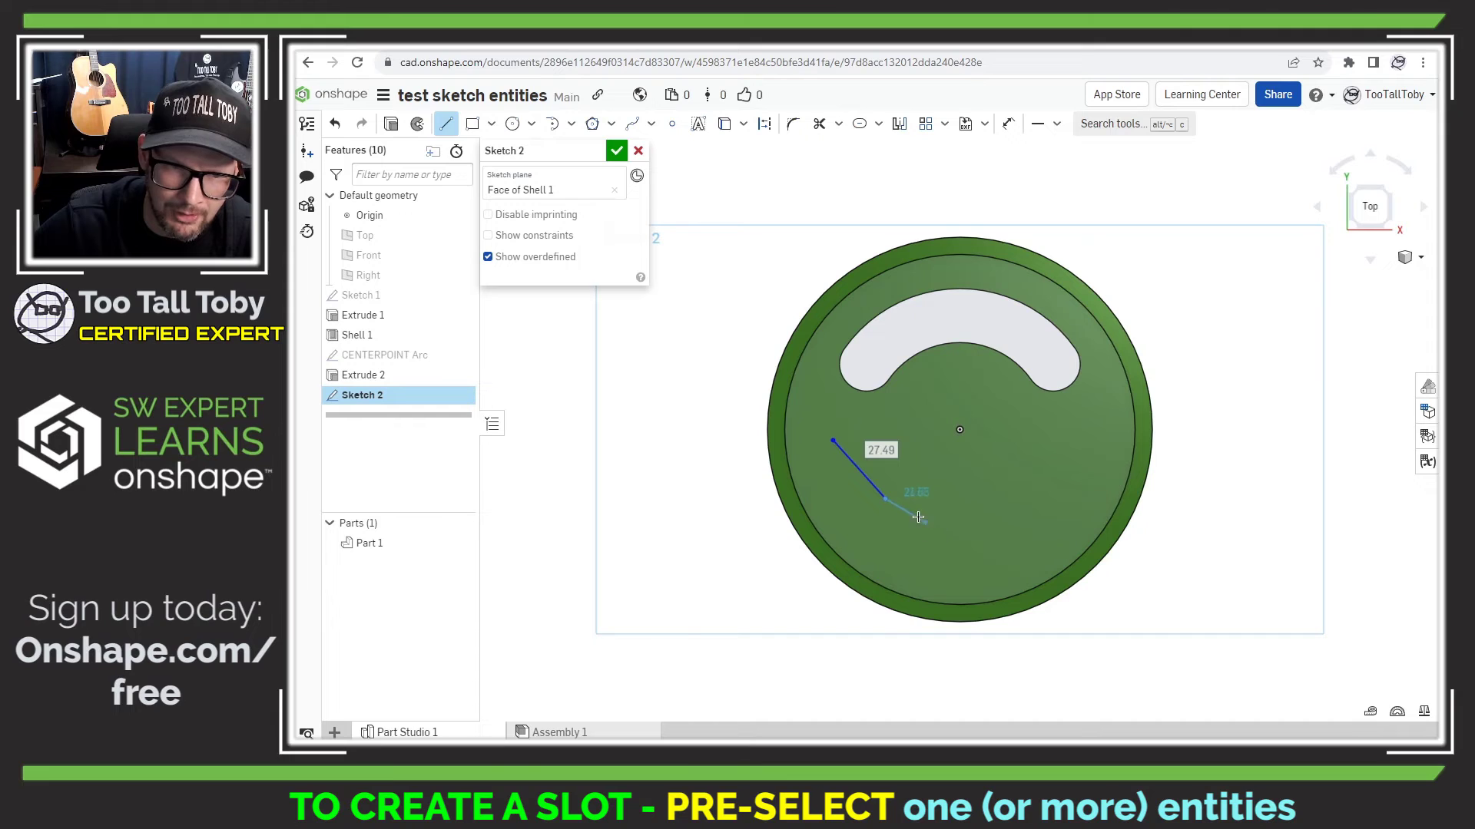
pyautogui.press('t')
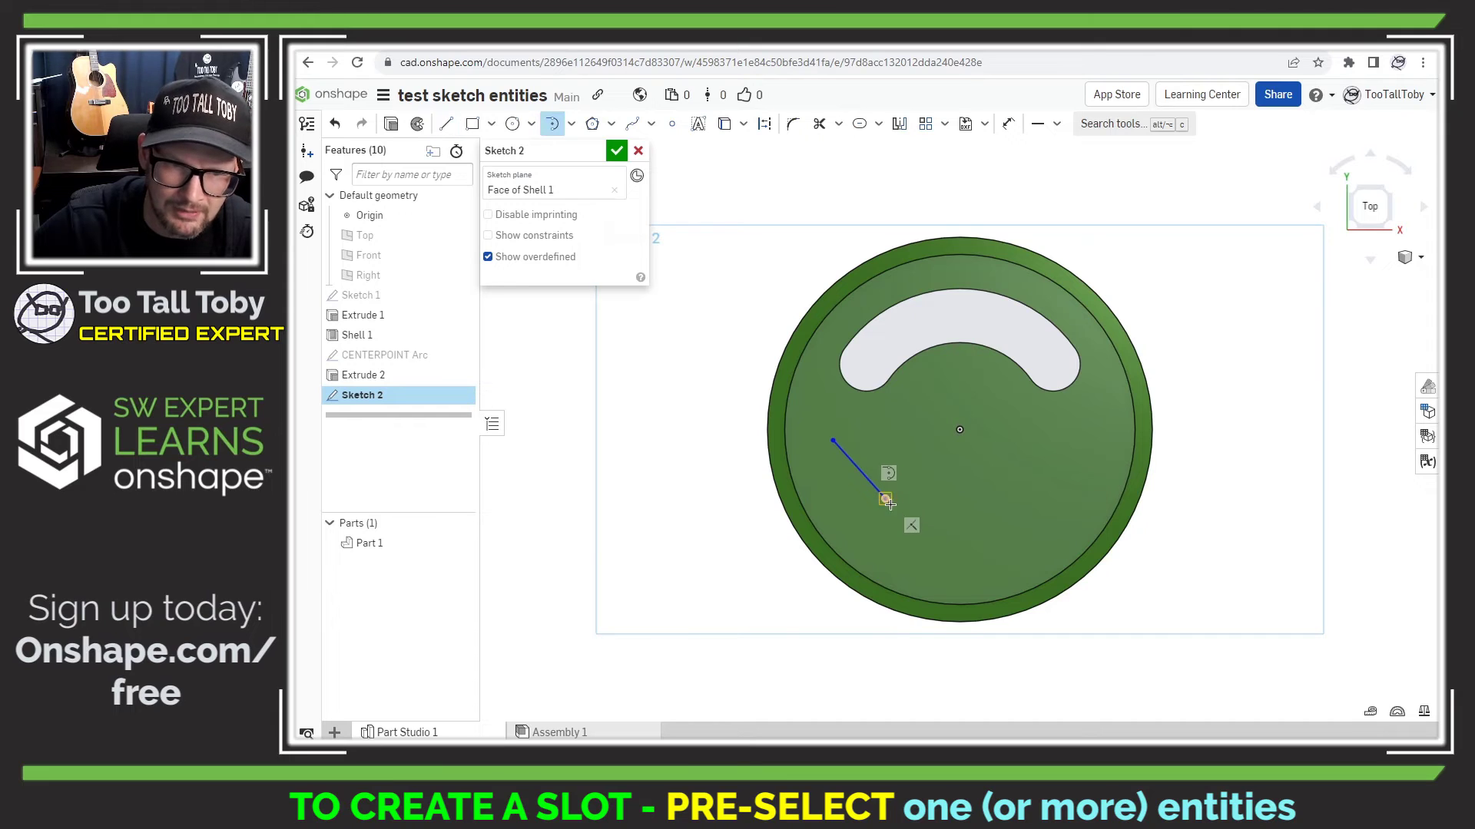
pyautogui.click(985, 510)
pyautogui.click(1069, 507)
pyautogui.press('Escape')
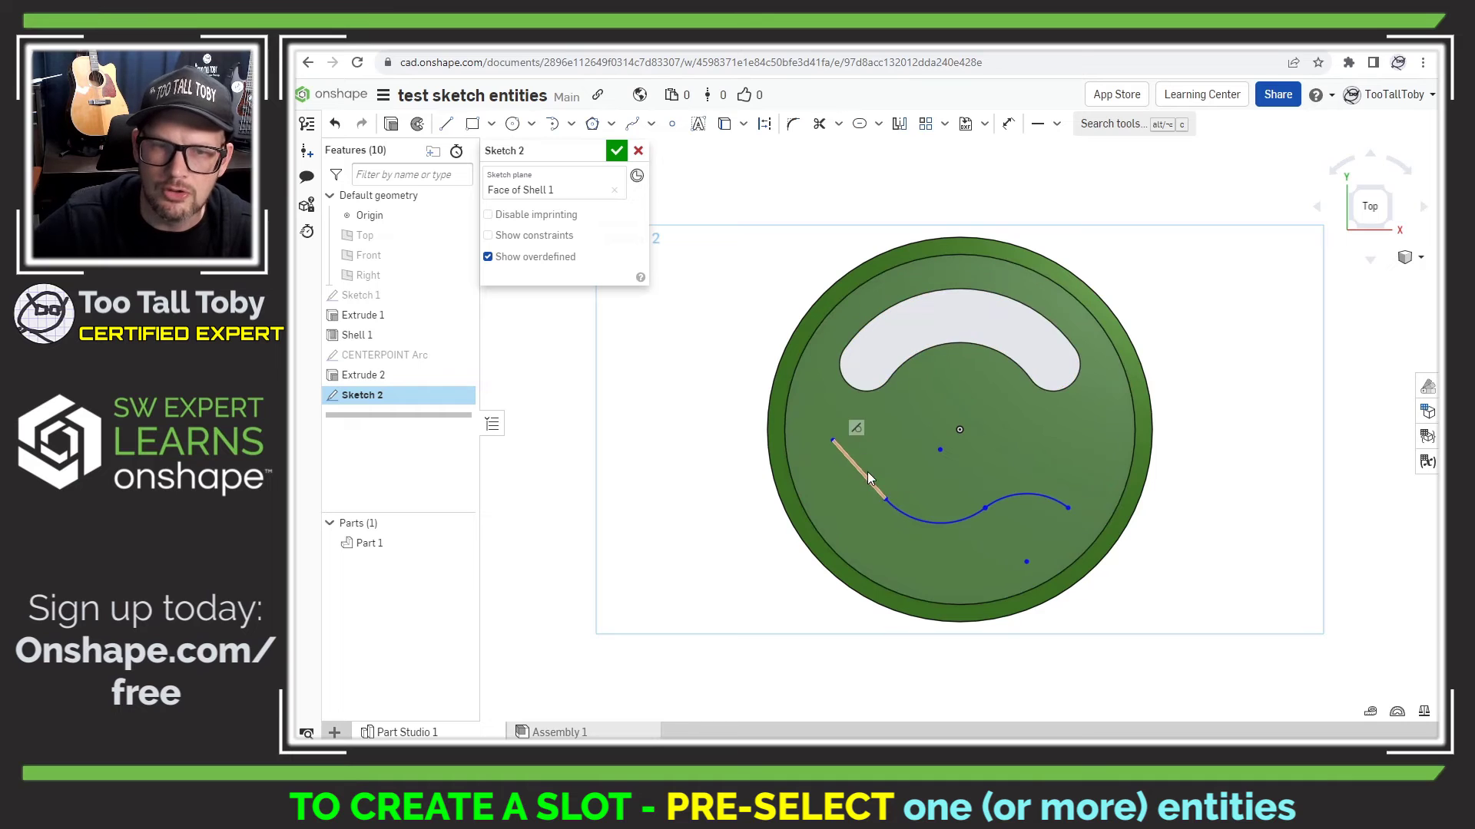
# - Select the tangent-connected line and arcs and wrap a Ø19 slot around them
pyautogui.rightClick(868, 476)
pyautogui.moveTo(998, 576)
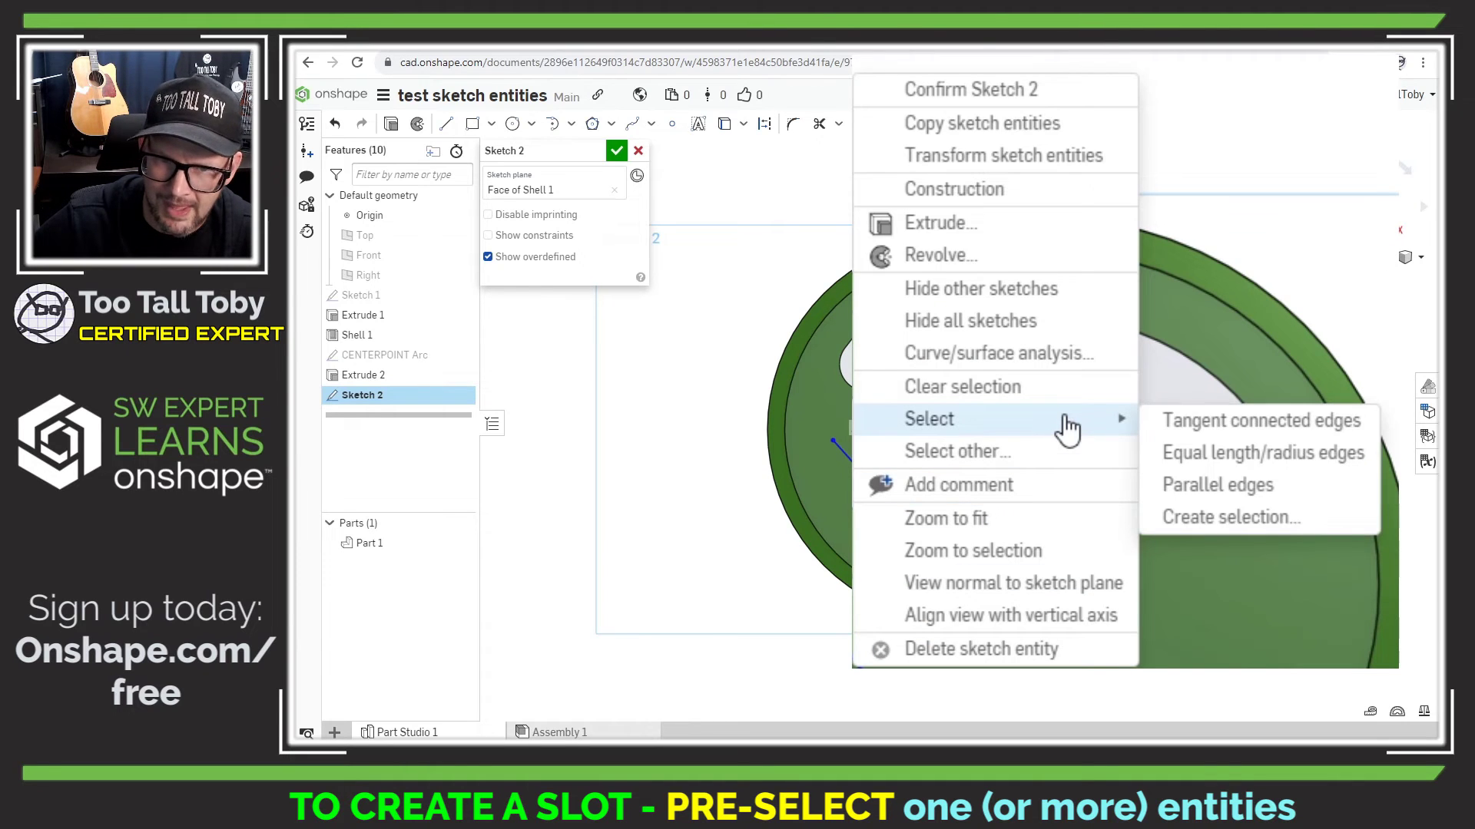
pyautogui.click(1220, 423)
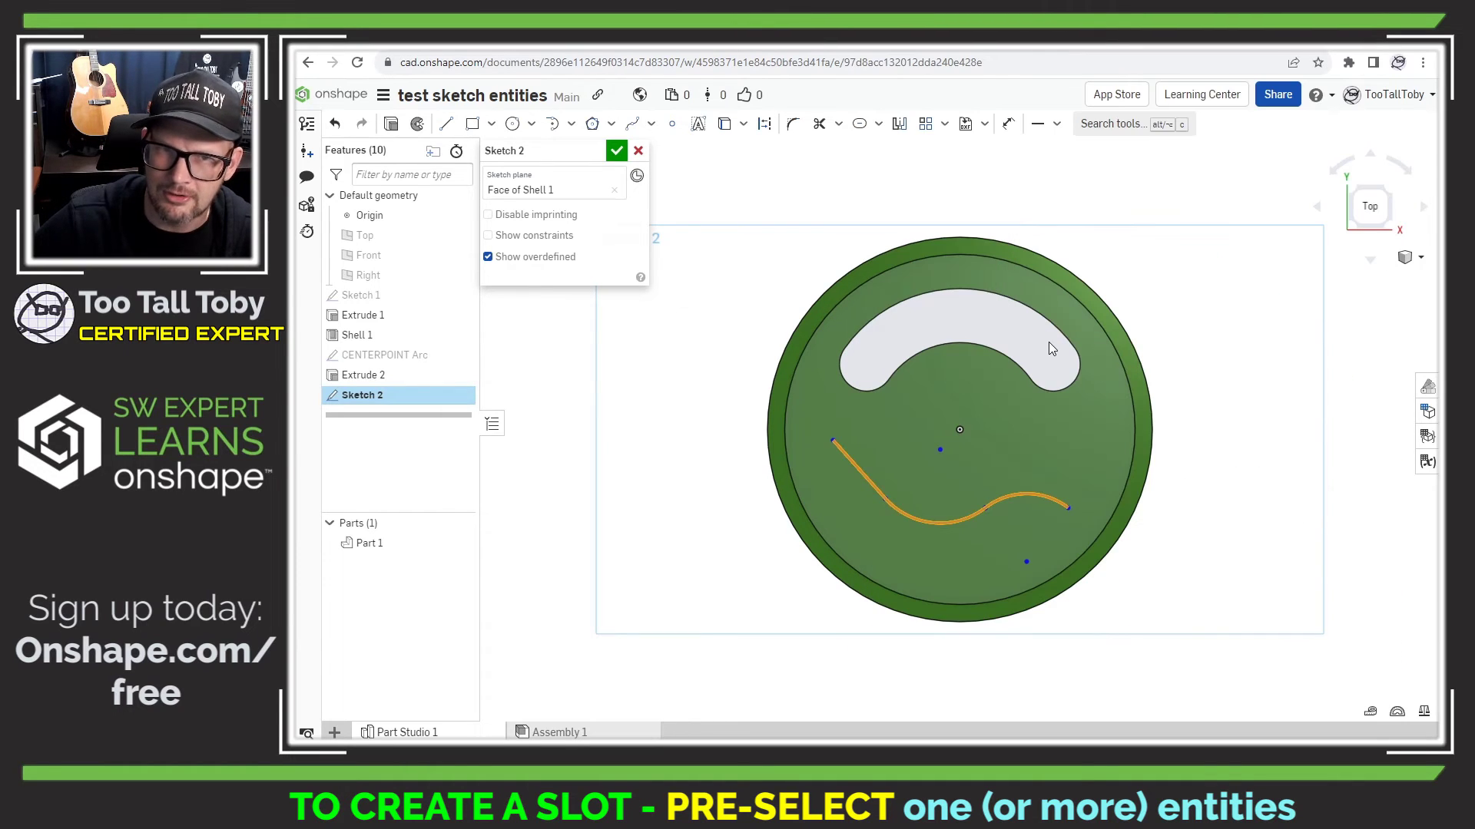
pyautogui.click(860, 124)
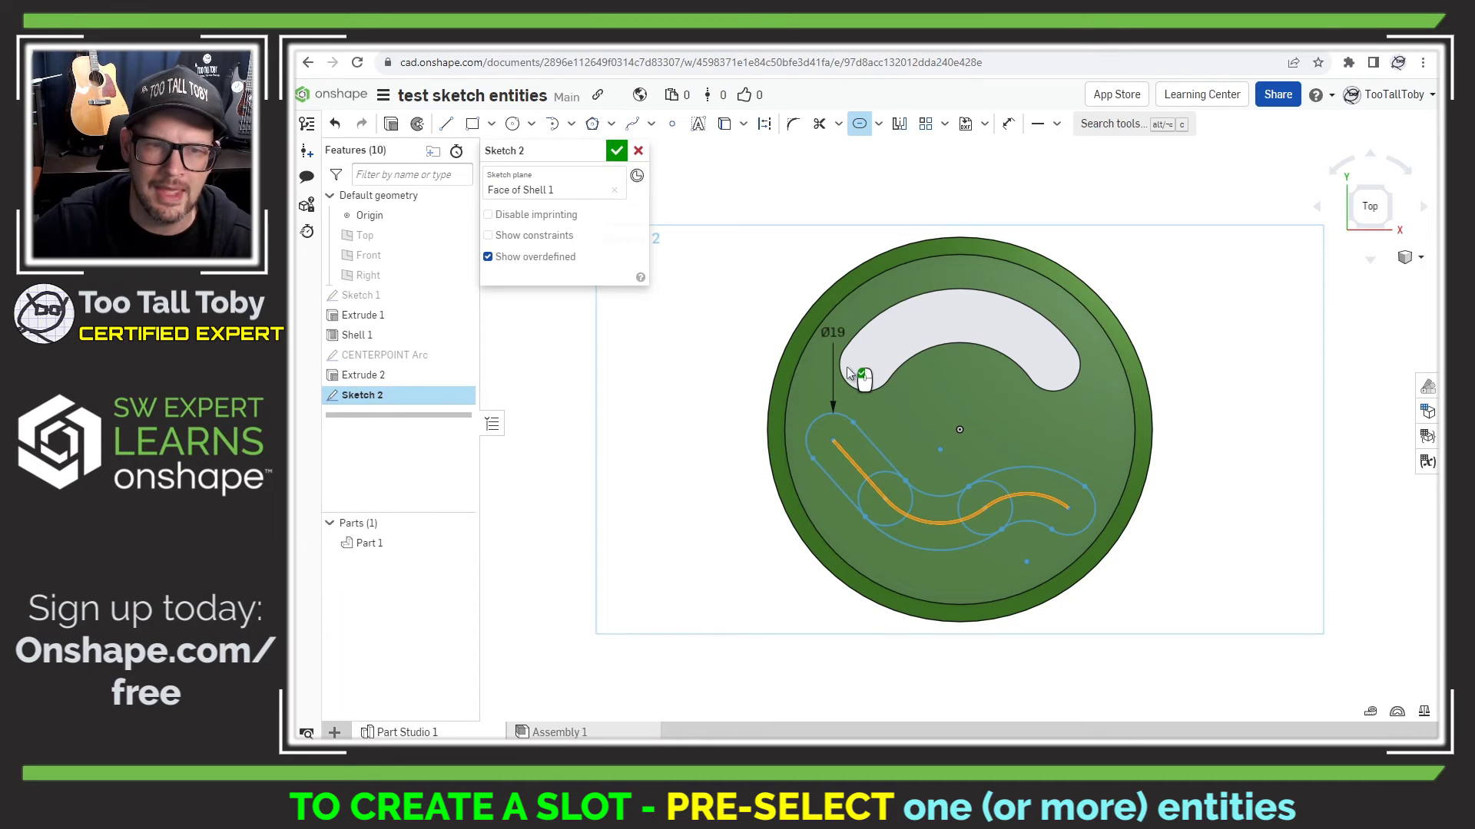
pyautogui.click(826, 242)
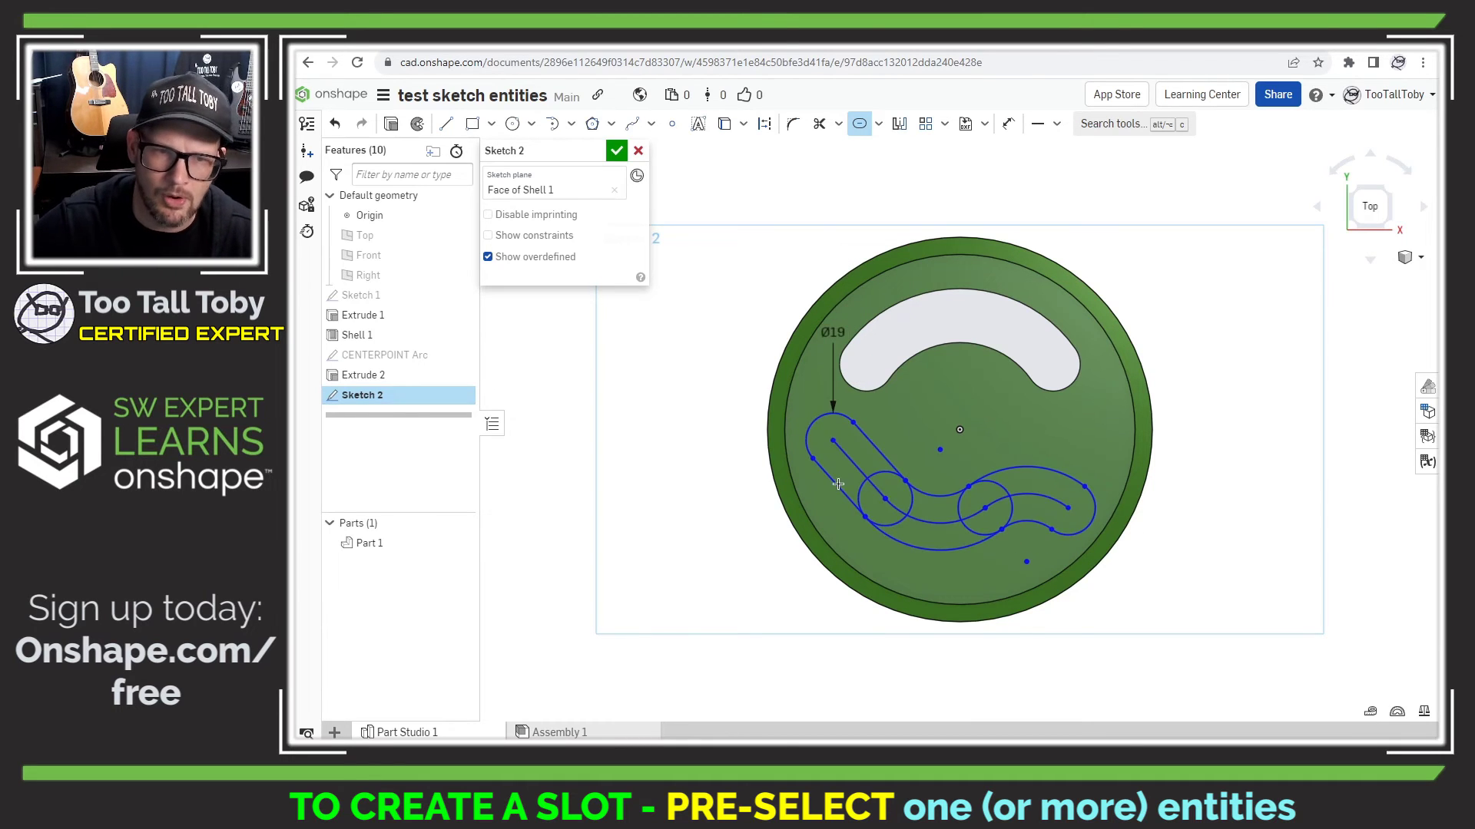
pyautogui.moveTo(838, 484); pyautogui.dragTo(843, 454, button='right')
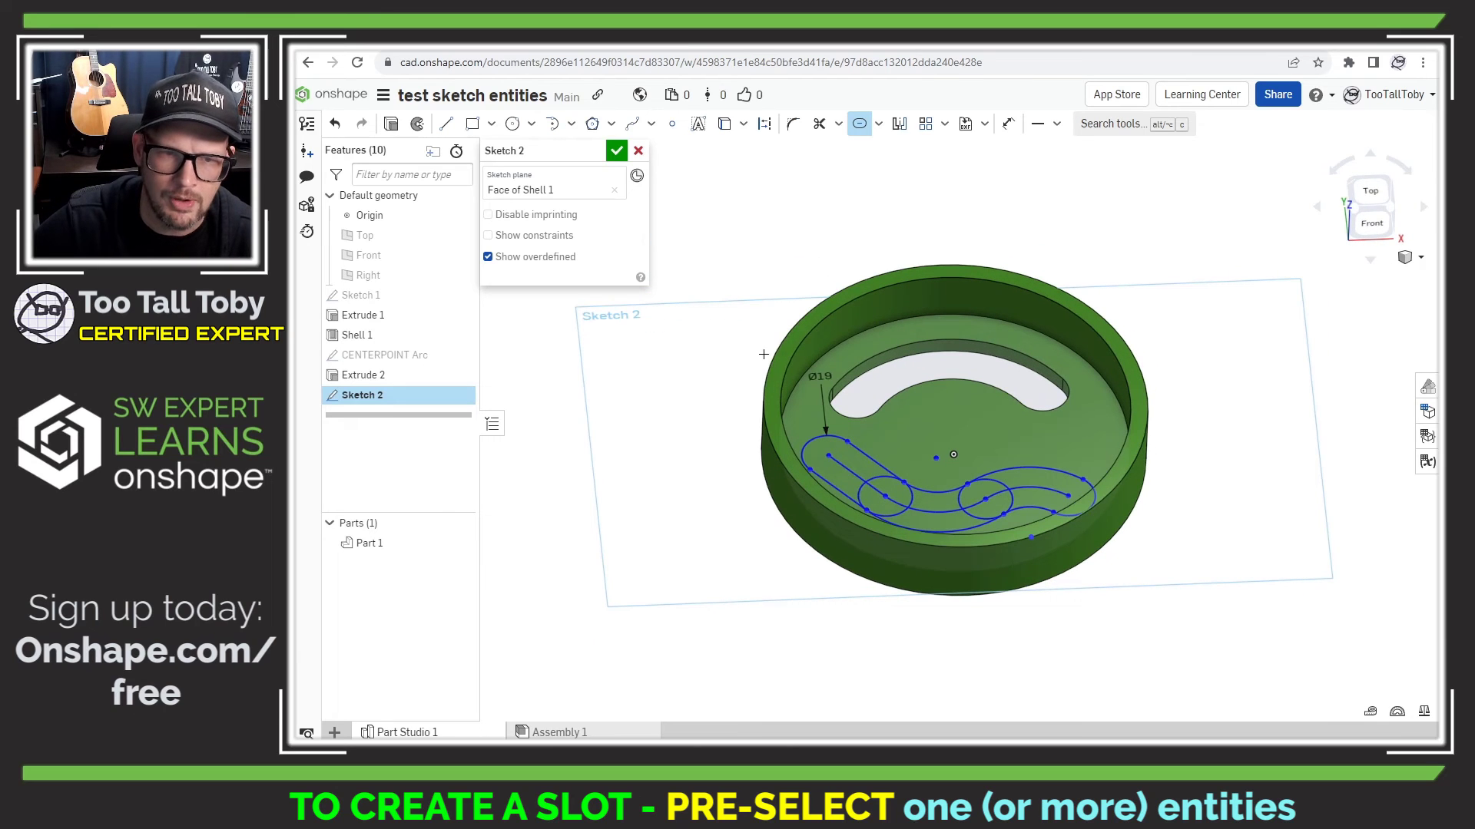
# - Extrude Sketch 2 as a Remove cut, Through all, creating Extrude 3, and inspect the underside
pyautogui.press('s')
pyautogui.click(767, 318)
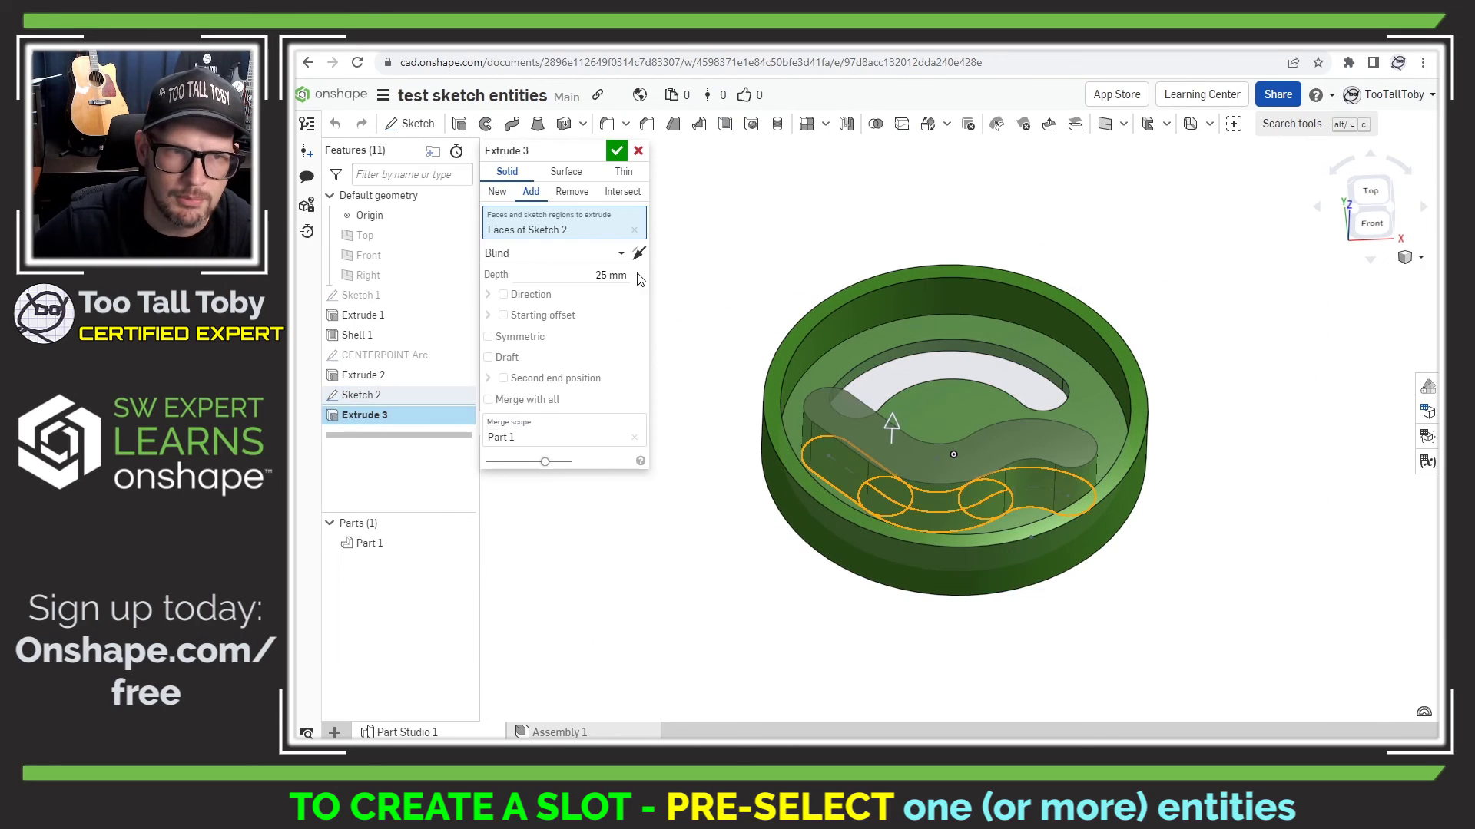
pyautogui.click(570, 193)
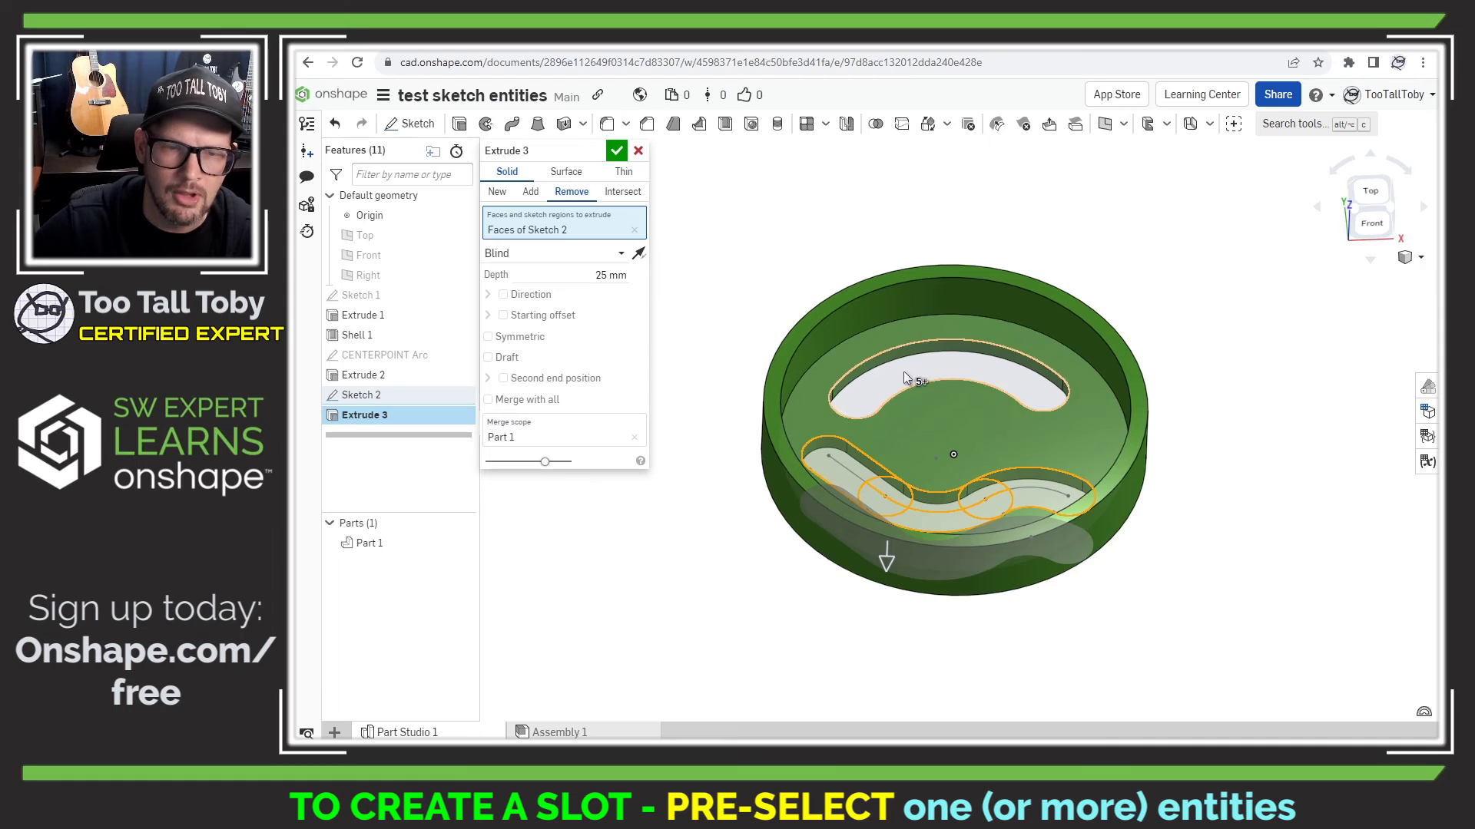
pyautogui.moveTo(903, 371); pyautogui.dragTo(900, 398, button='right')
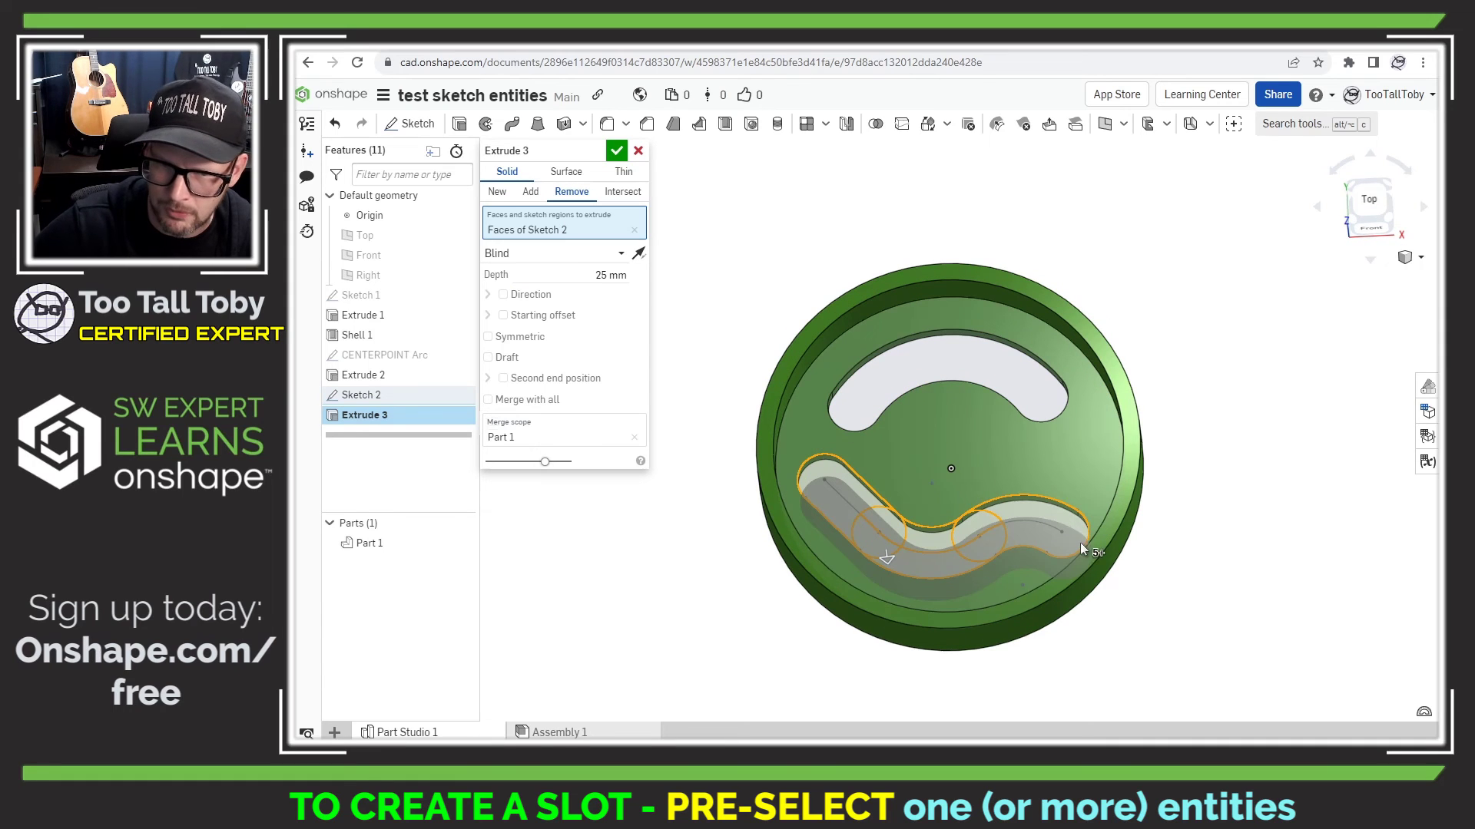
pyautogui.click(618, 253)
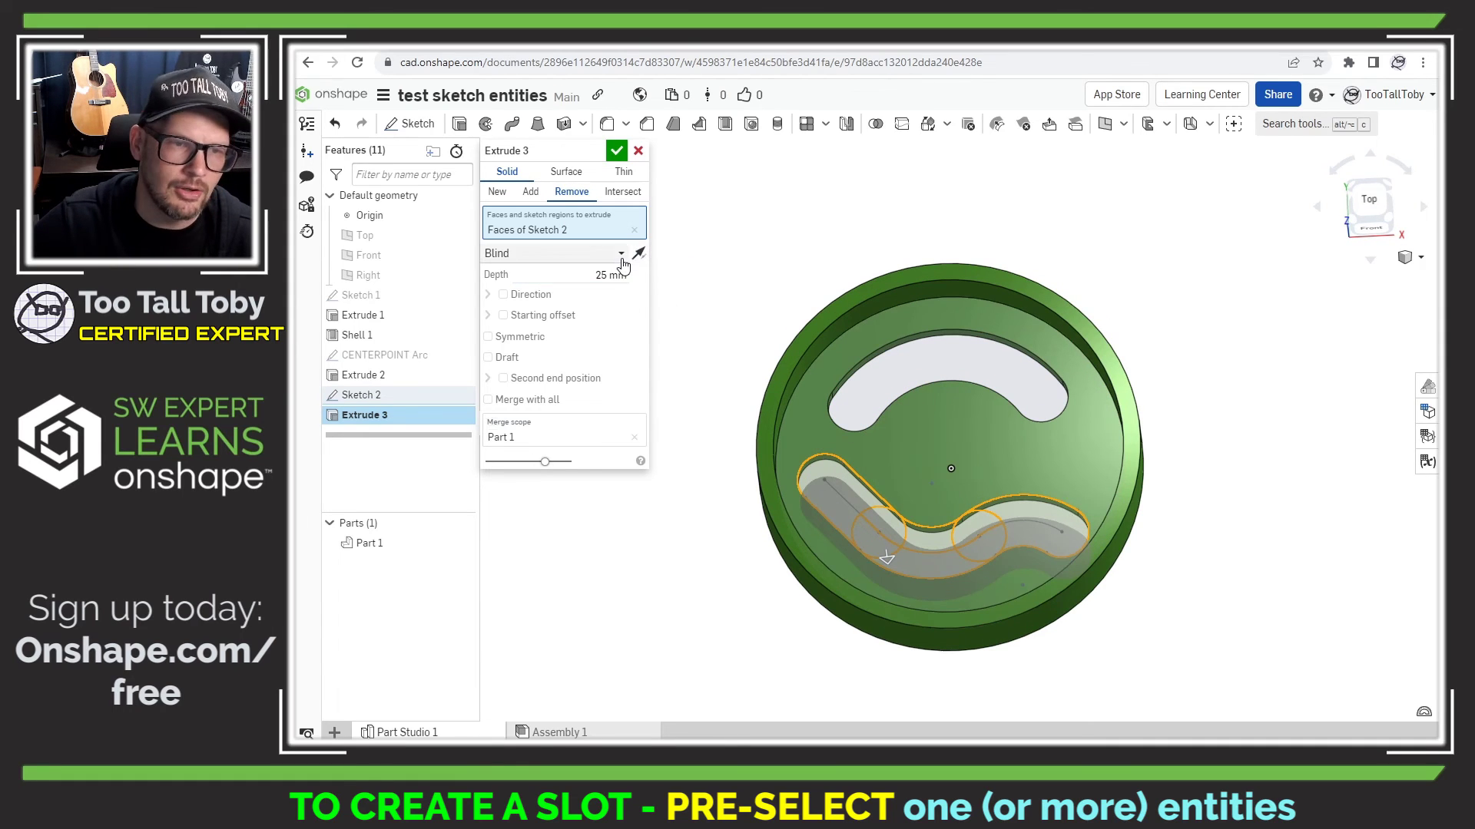
pyautogui.click(530, 377)
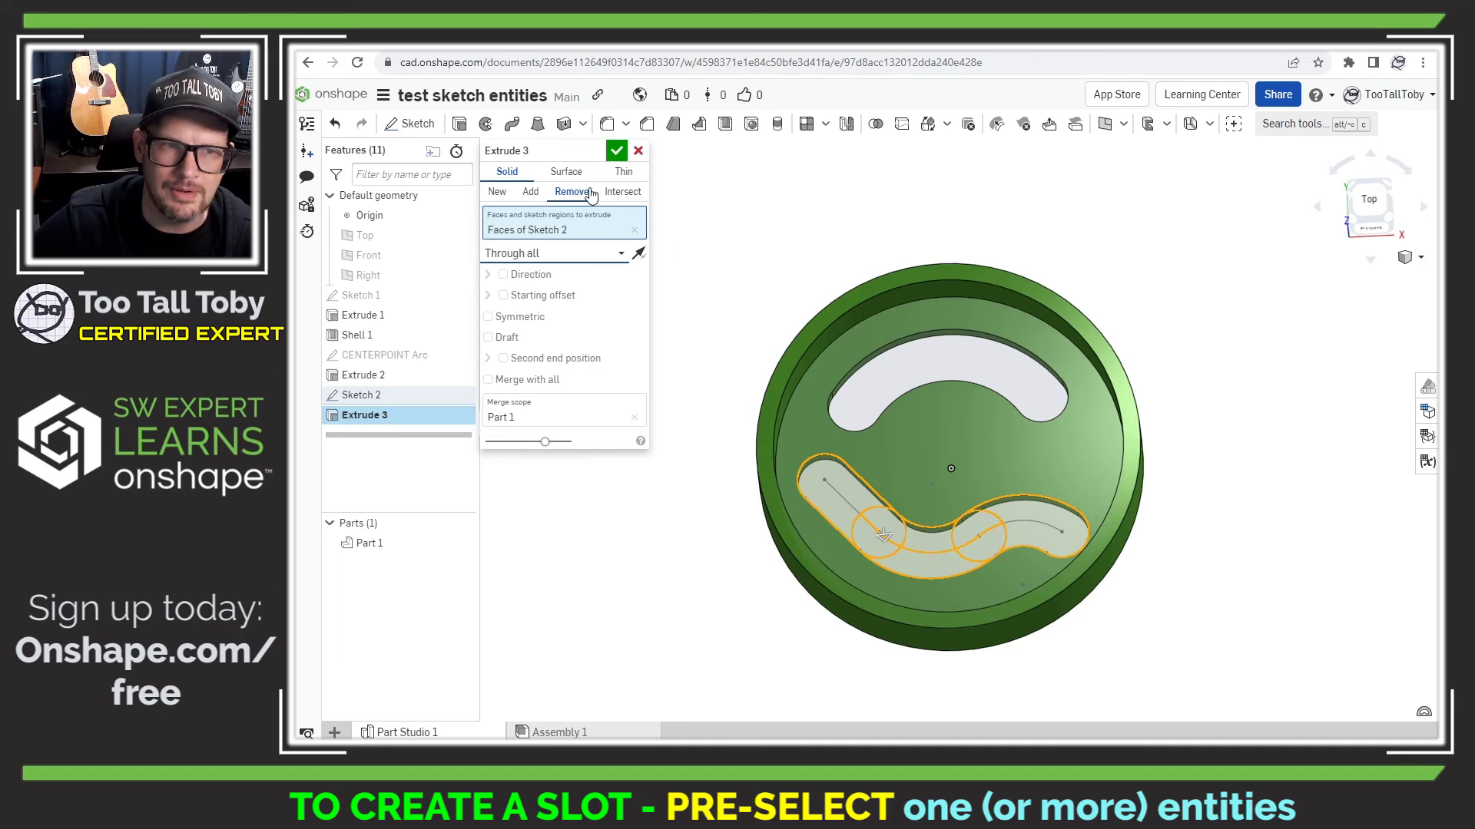
pyautogui.click(616, 152)
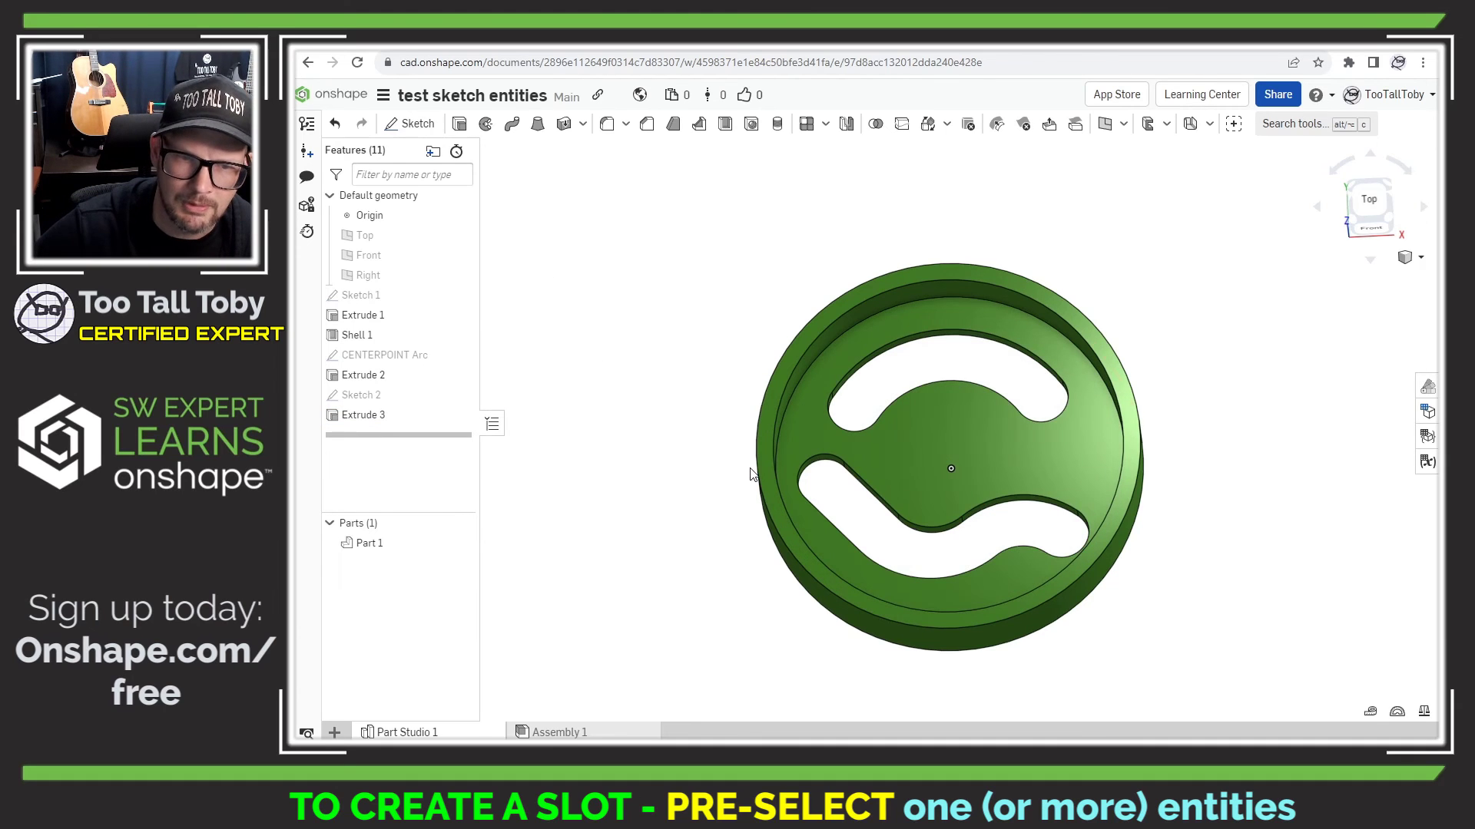
pyautogui.moveTo(896, 543); pyautogui.dragTo(992, 537, button='right')
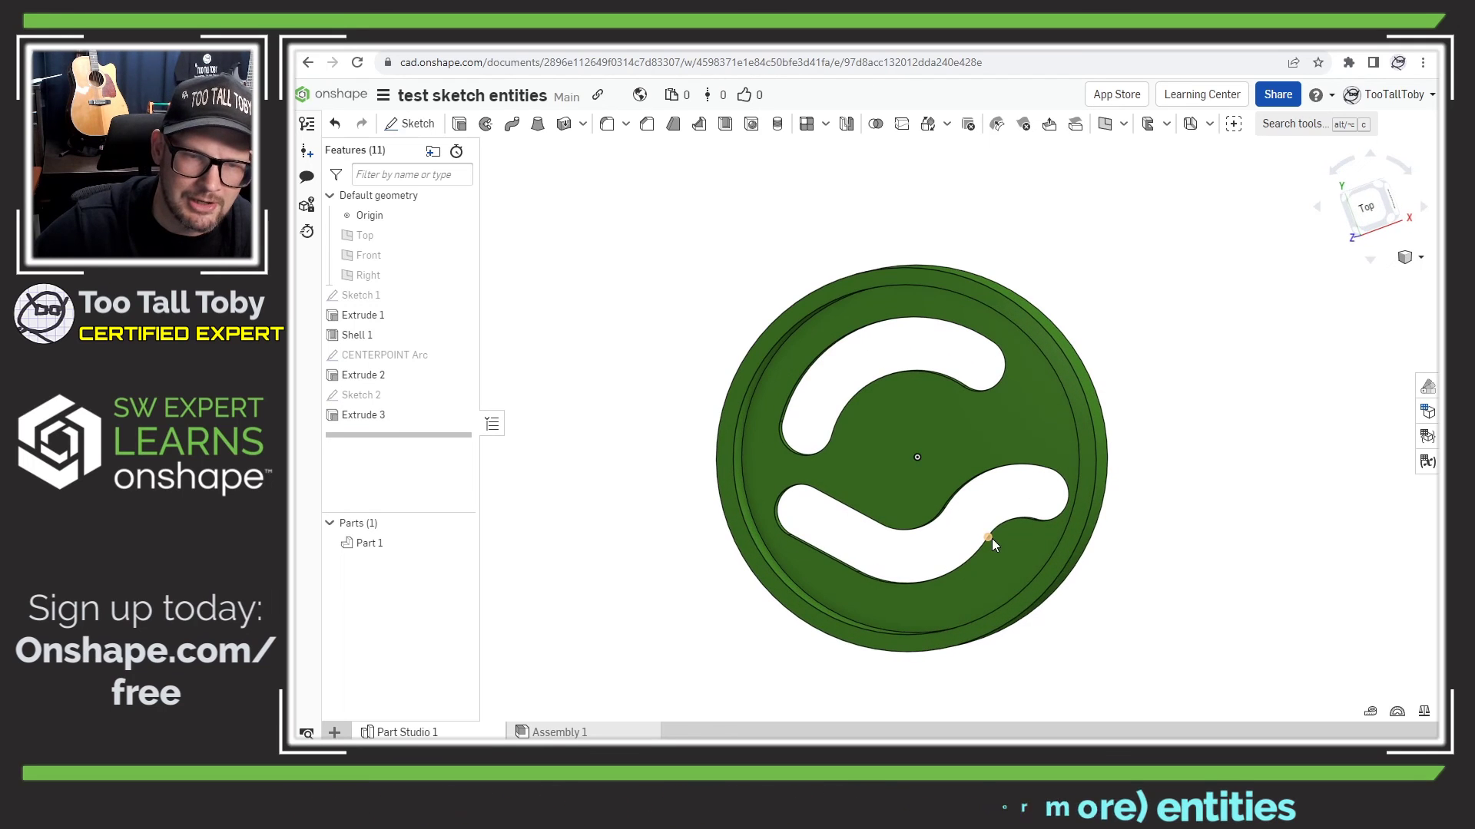
pyautogui.scroll(2, 992, 537)
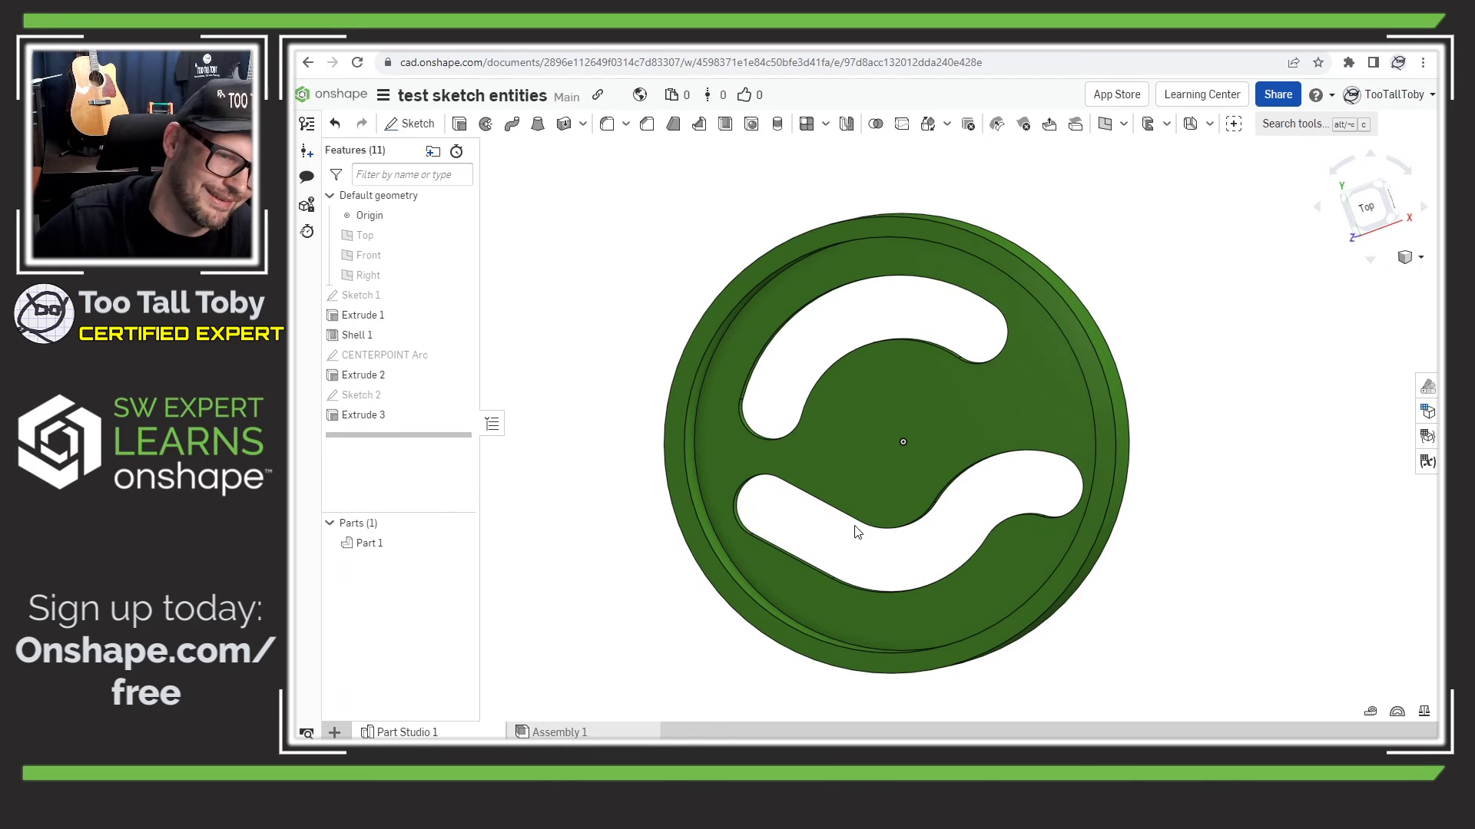